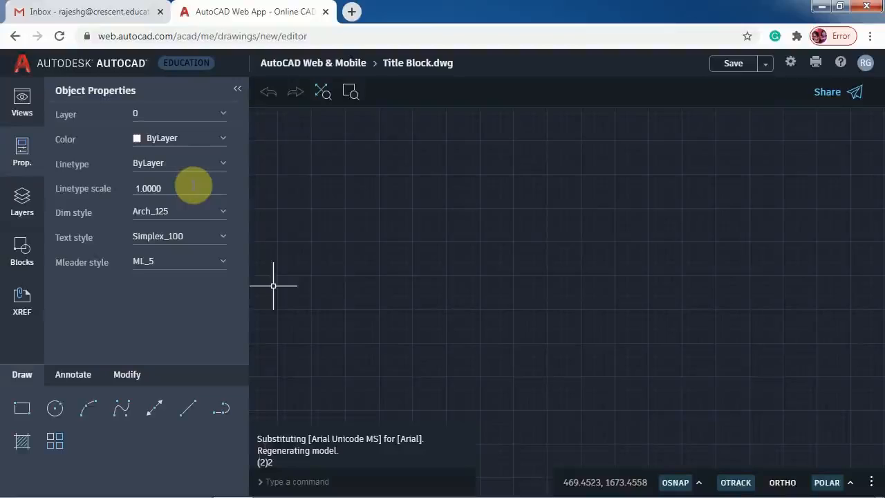
# - Make Mech-3.5 the current dimension style and Simplex_3.5 the current text style
pyautogui.click(181, 214)
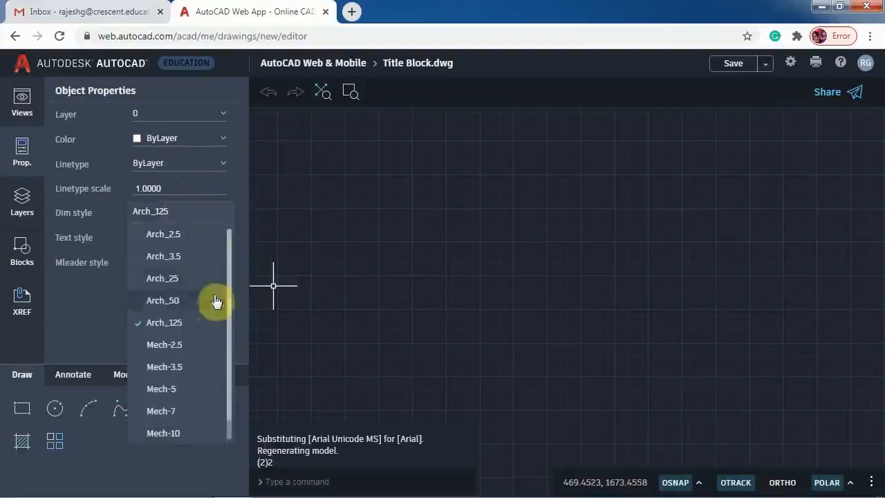
pyautogui.click(194, 376)
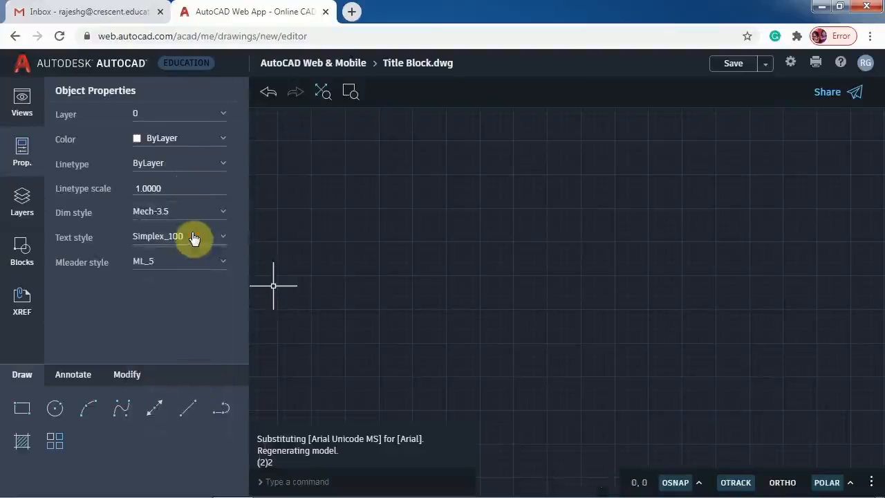
pyautogui.click(193, 238)
pyautogui.click(193, 318)
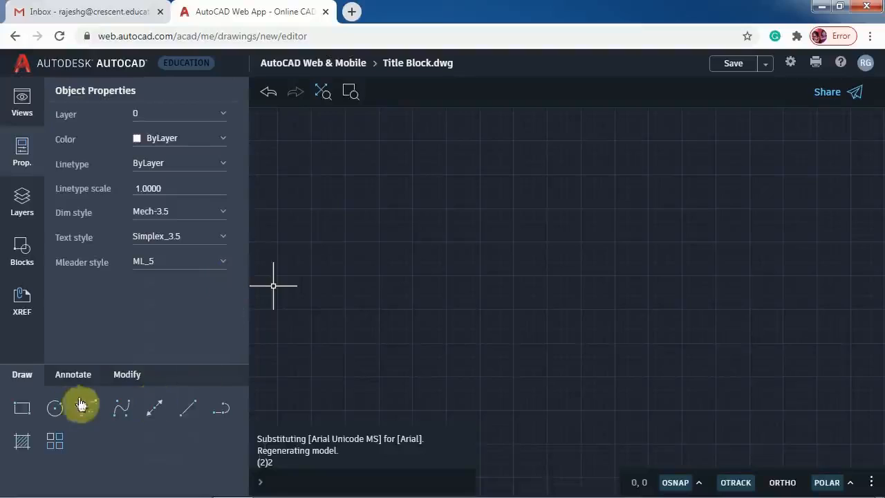
# - Draw a 290 by 210 rectangle from corner 0,0 and zoom to fit it
pyautogui.click(22, 409)
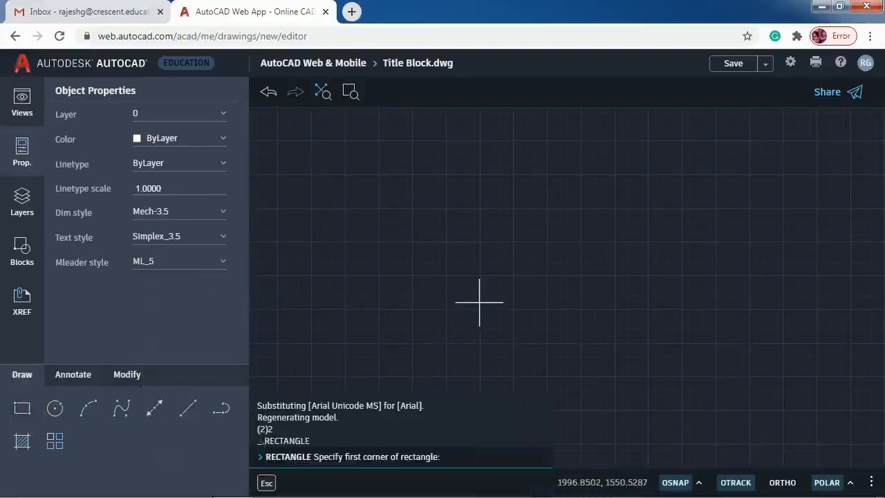
pyautogui.write('0,0')
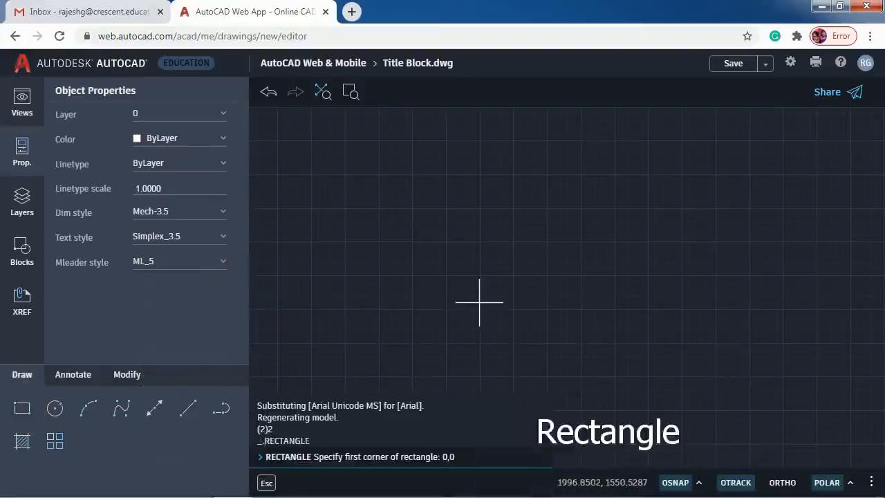
pyautogui.press('Return')
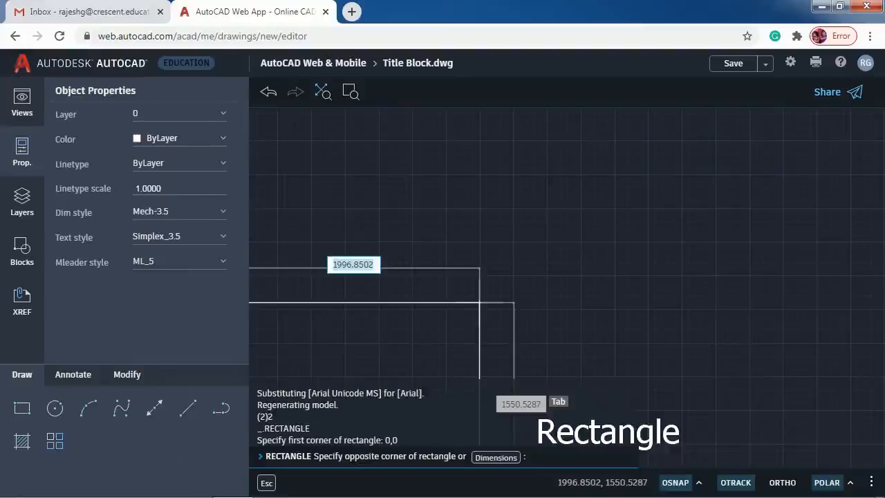
pyautogui.write('290')
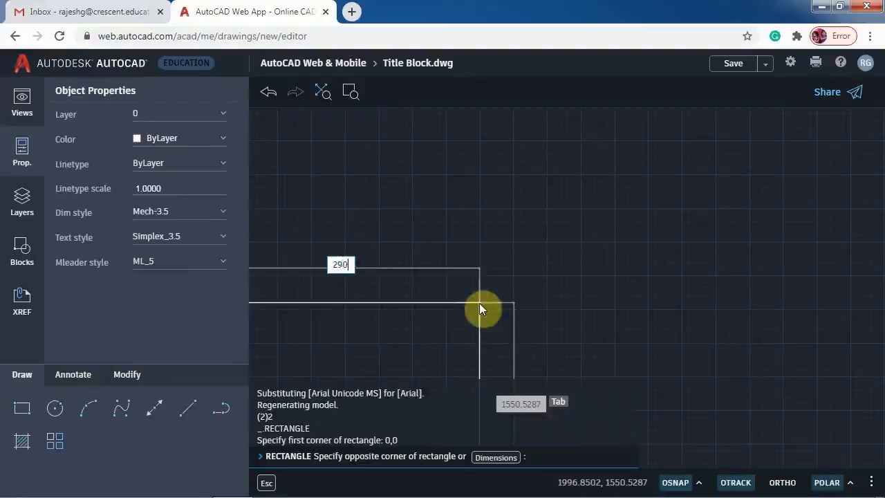
pyautogui.press('Tab')
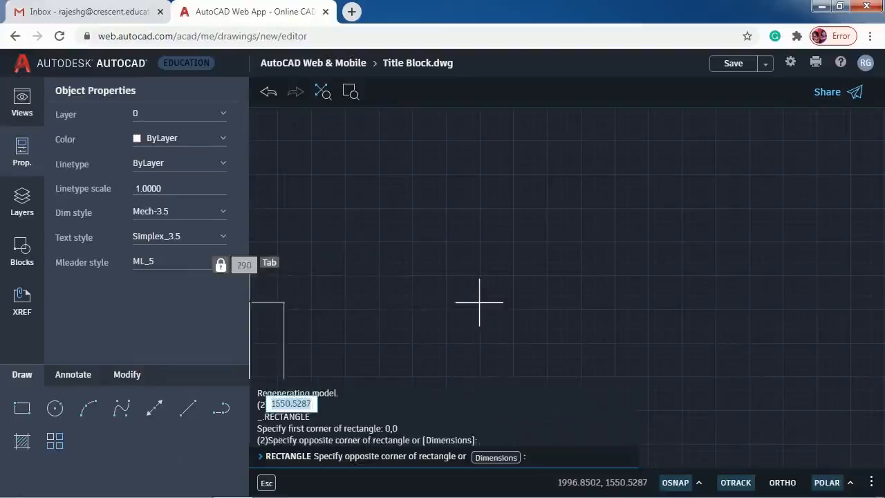
pyautogui.write('210')
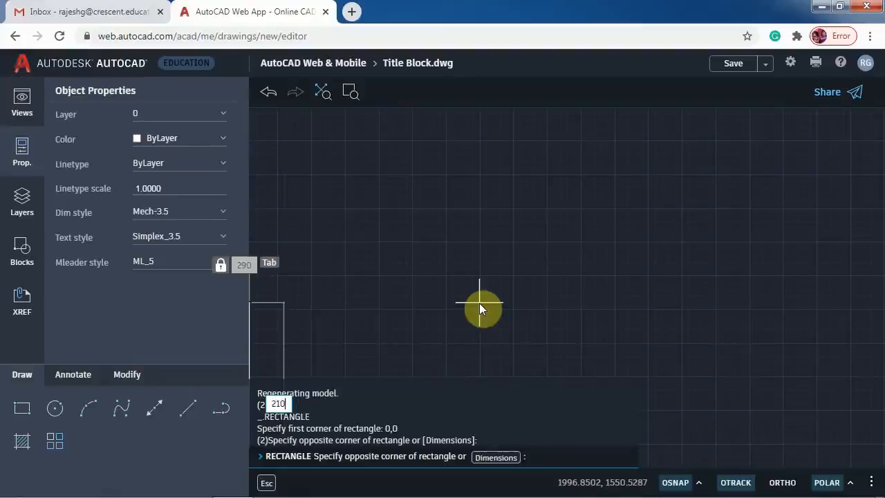
pyautogui.press('Tab')
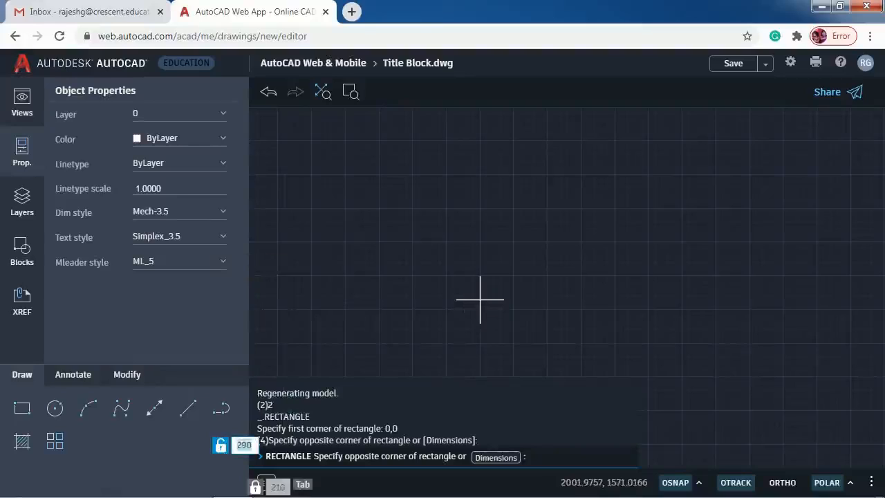
pyautogui.click(323, 92)
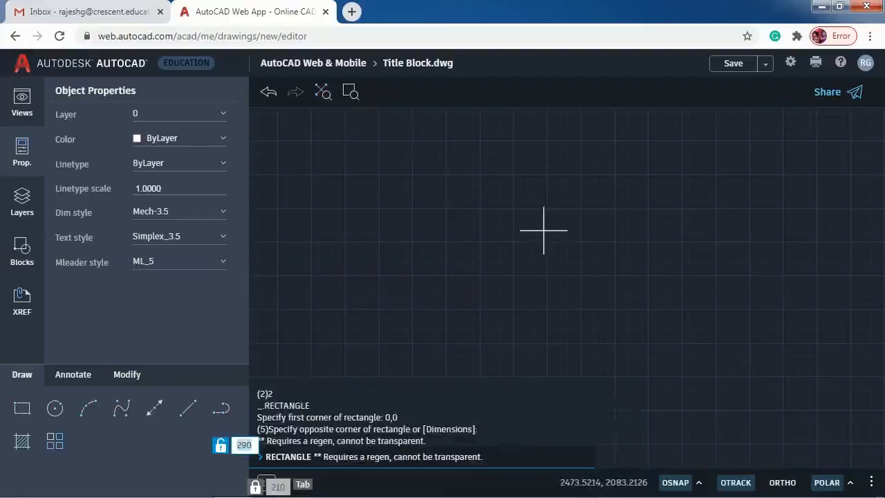
pyautogui.press('Return')
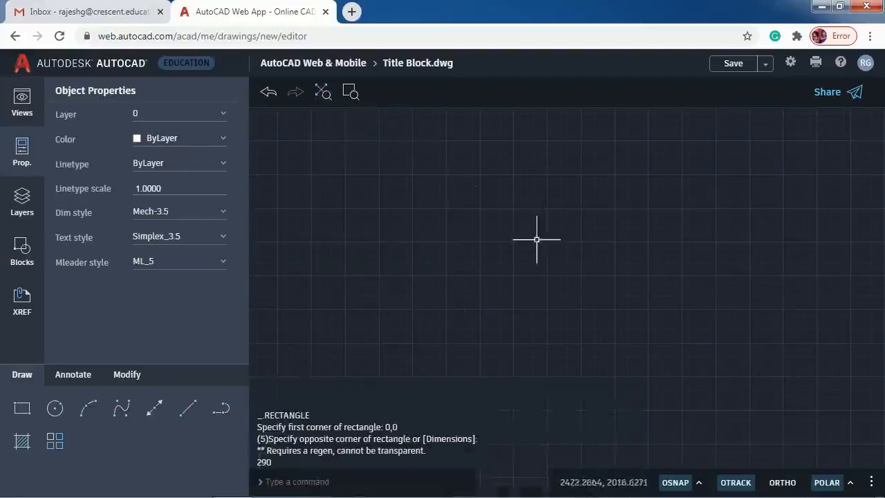
pyautogui.click(322, 92)
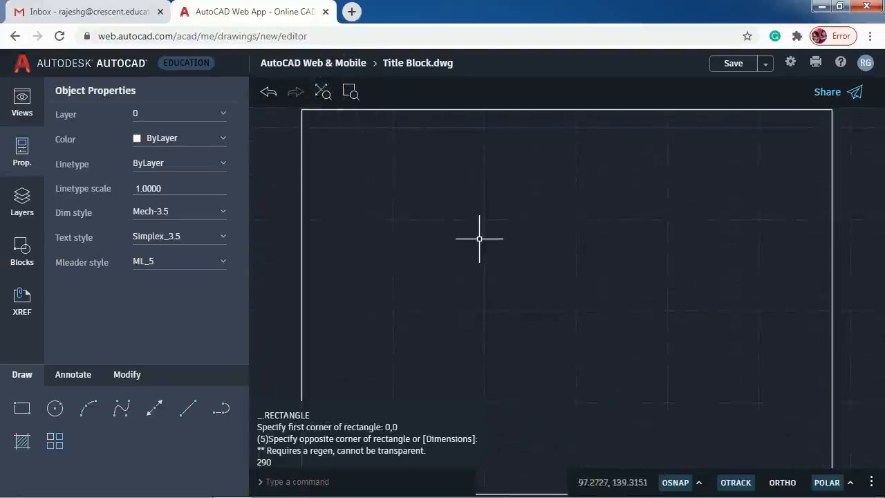
pyautogui.scroll(-2, 479, 238)
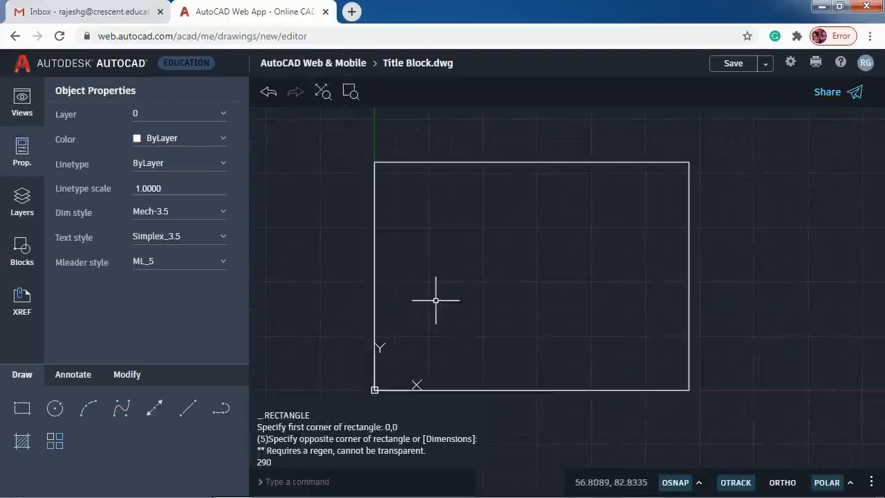
# - Offset the rectangle 10 units inward, then delete the original outer rectangle
pyautogui.click(88, 408)
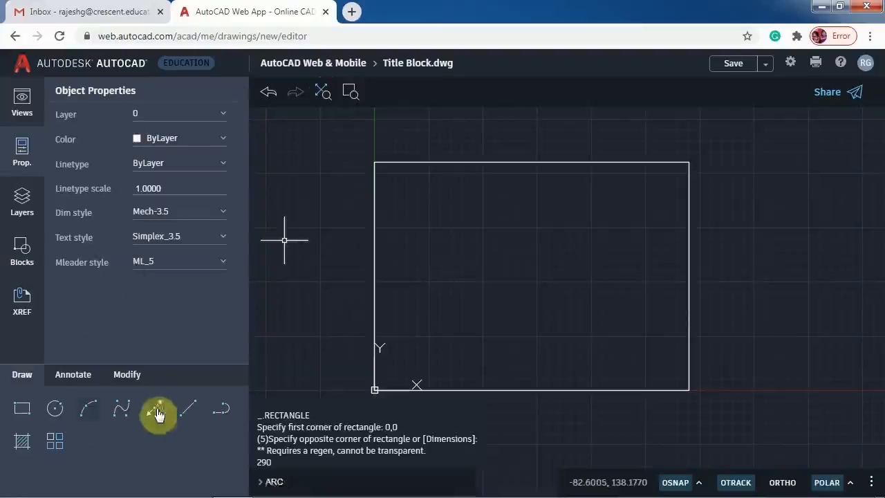
pyautogui.click(126, 374)
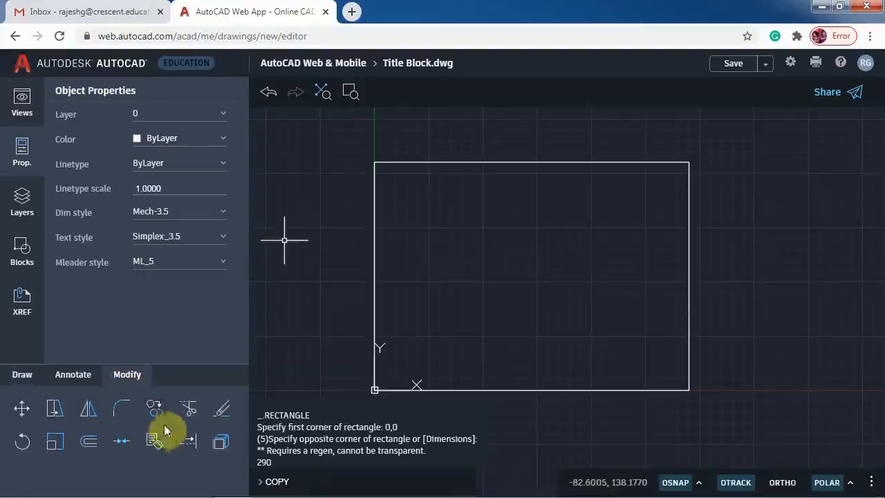
pyautogui.click(88, 446)
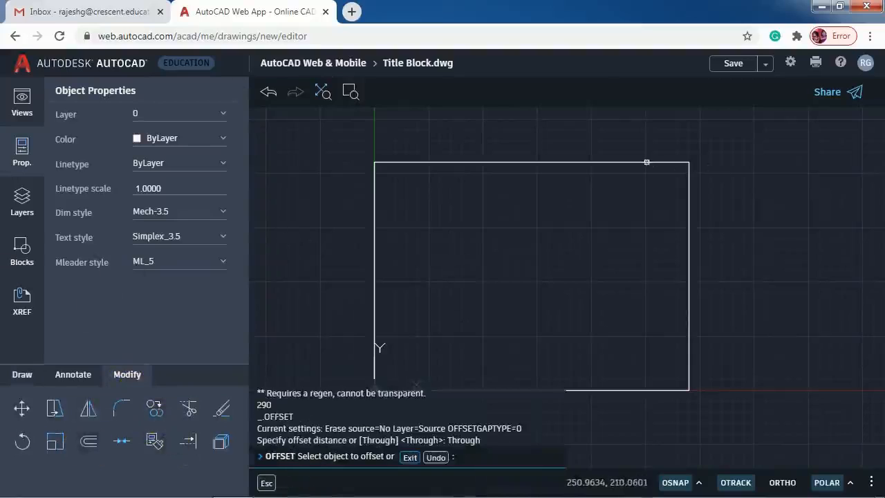
pyautogui.click(646, 162)
pyautogui.write('10')
pyautogui.press('Return')
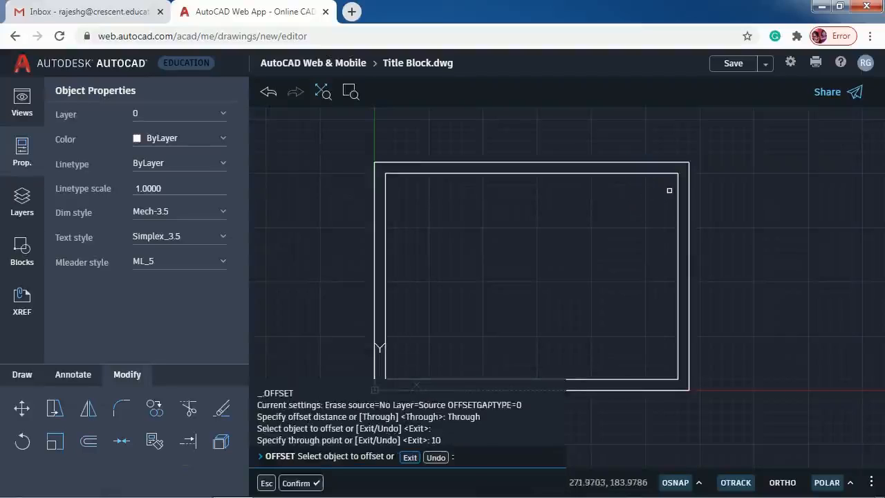
pyautogui.press('Escape')
pyautogui.press('Escape')
pyautogui.click(675, 162)
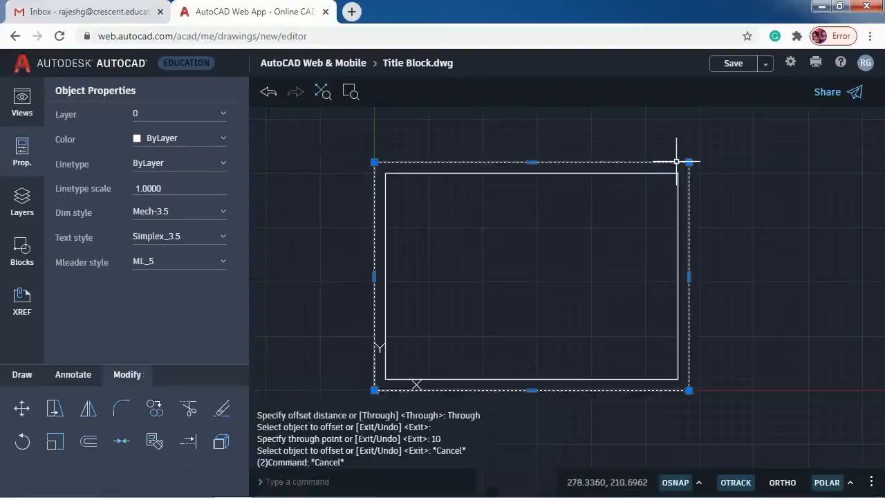
pyautogui.press('Delete')
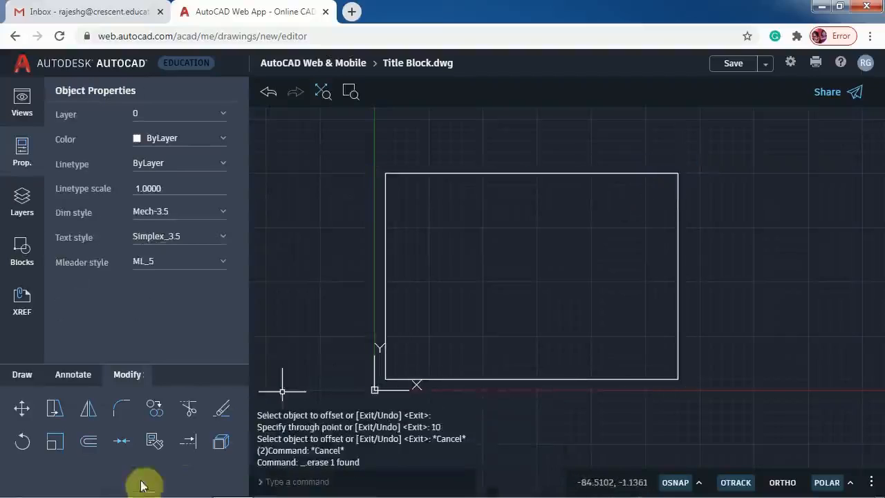
# - Explode the inner rectangle into separate lines
pyautogui.click(222, 441)
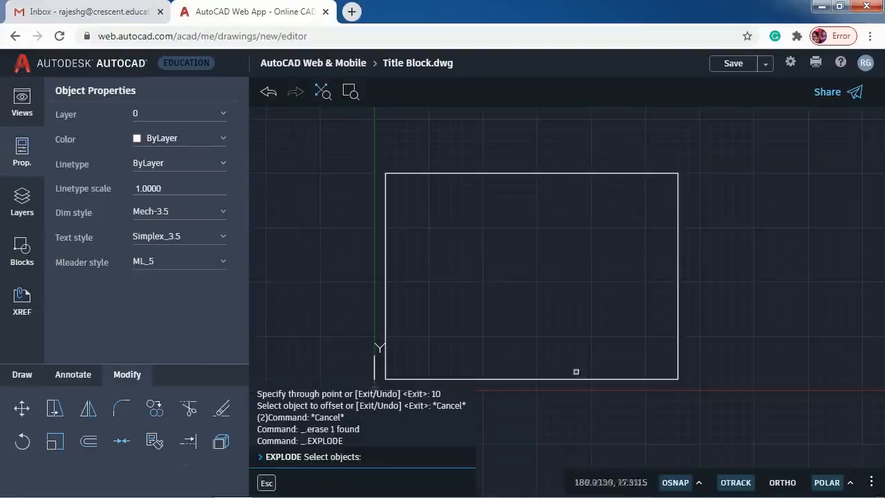
pyautogui.click(573, 379)
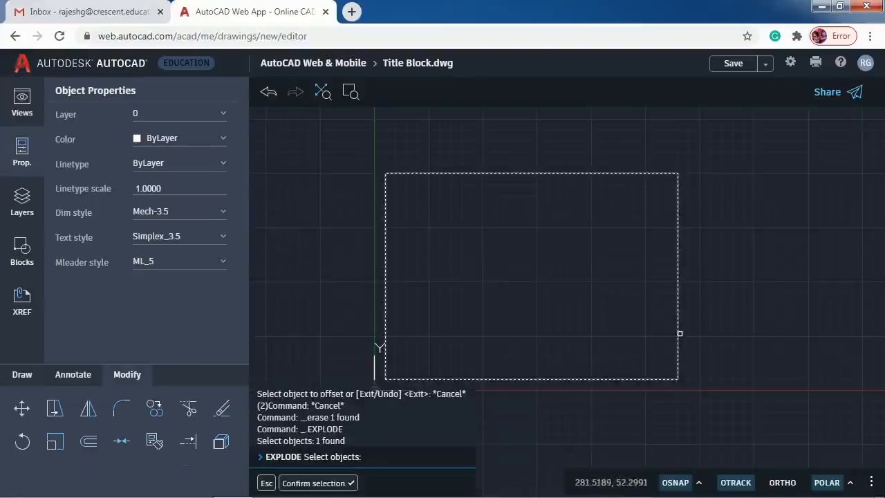
pyautogui.press('Return')
pyautogui.click(90, 443)
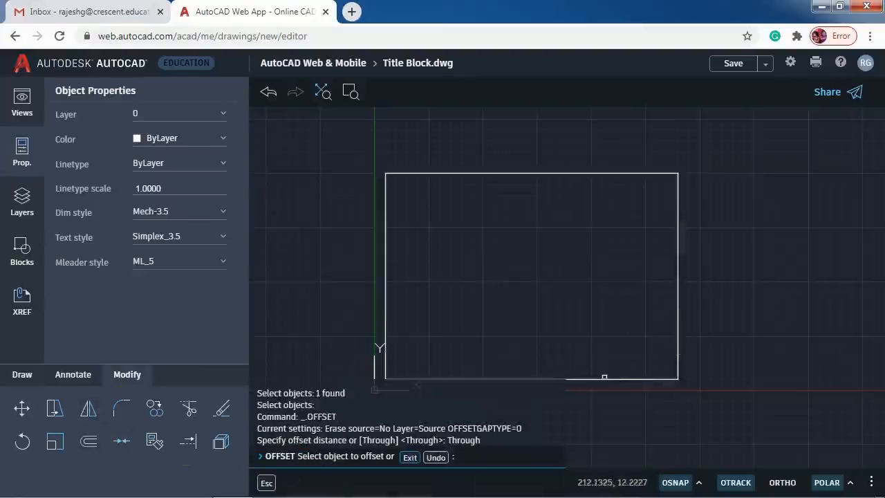
# - Offset the bottom edge up 40 and the right edge left 100 and 60
pyautogui.click(603, 378)
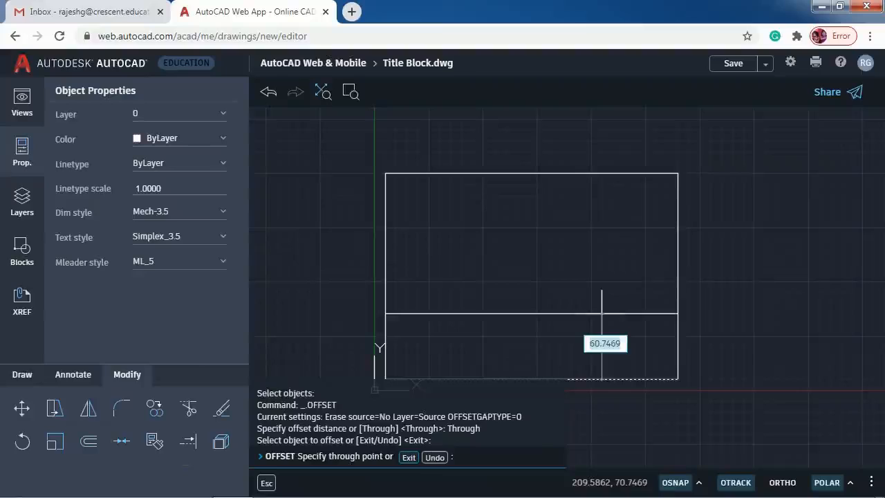
pyautogui.write('40')
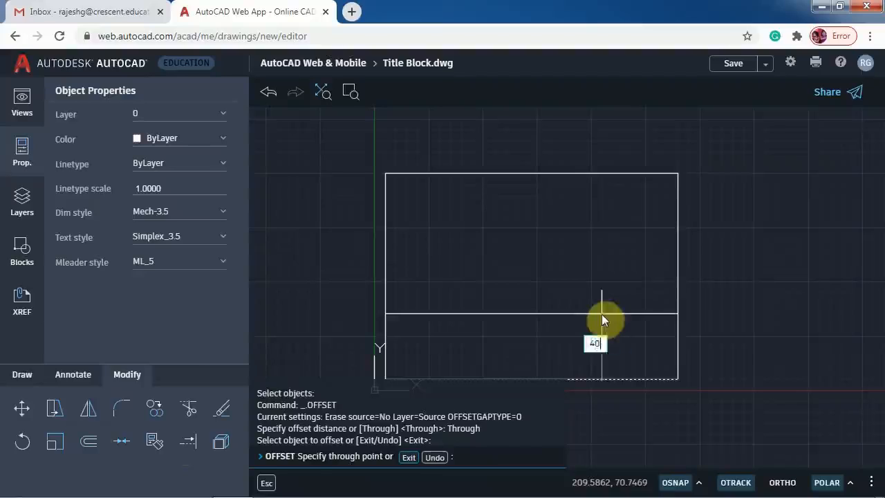
pyautogui.press('Return')
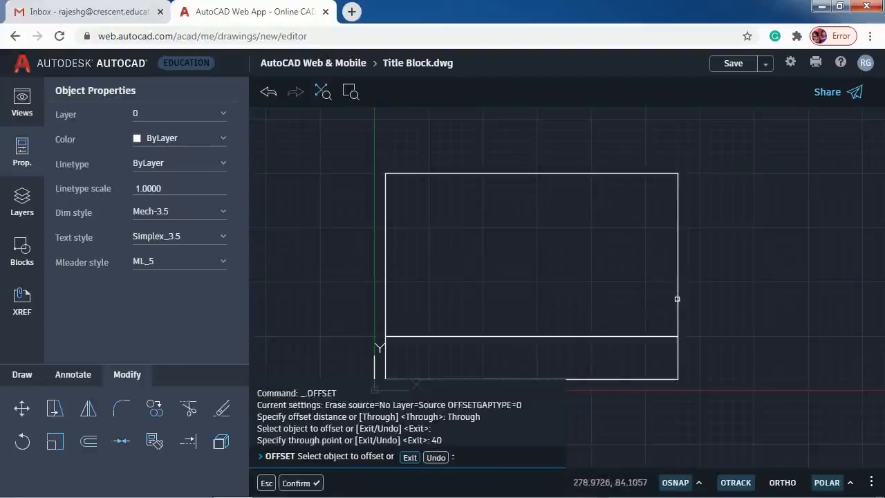
pyautogui.click(677, 298)
pyautogui.write('100')
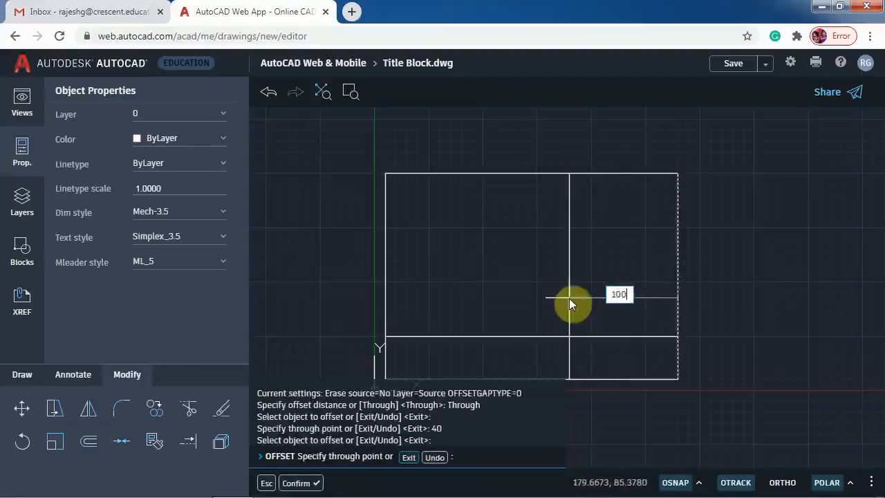
pyautogui.press('Return')
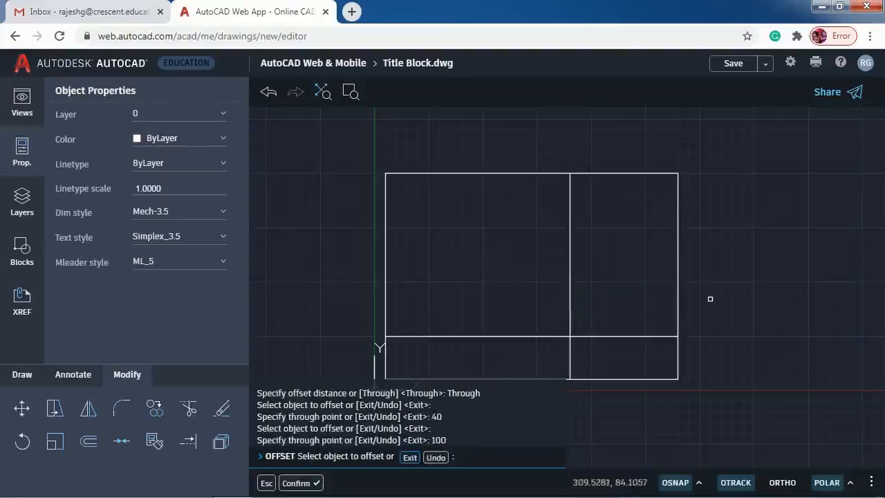
pyautogui.click(678, 305)
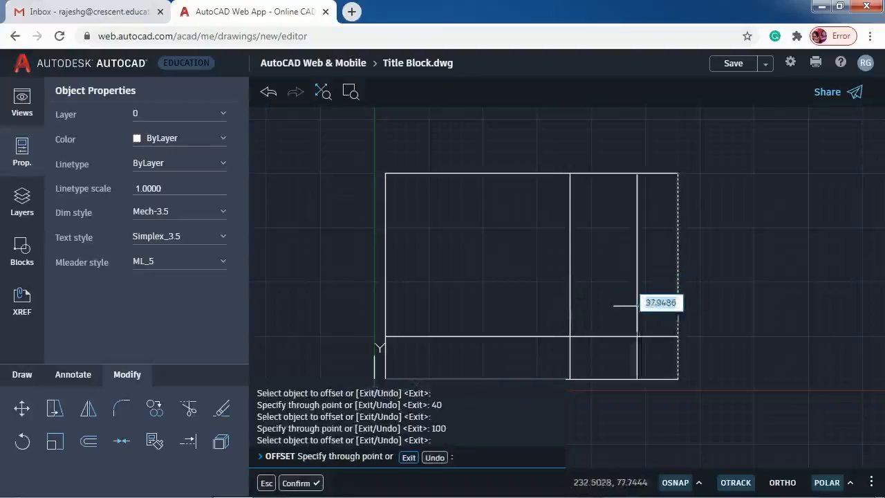
pyautogui.write('60')
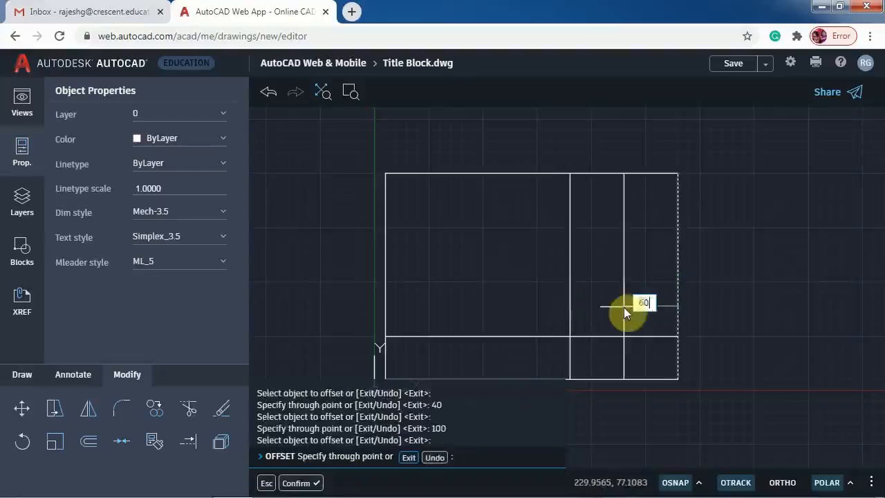
pyautogui.press('Return')
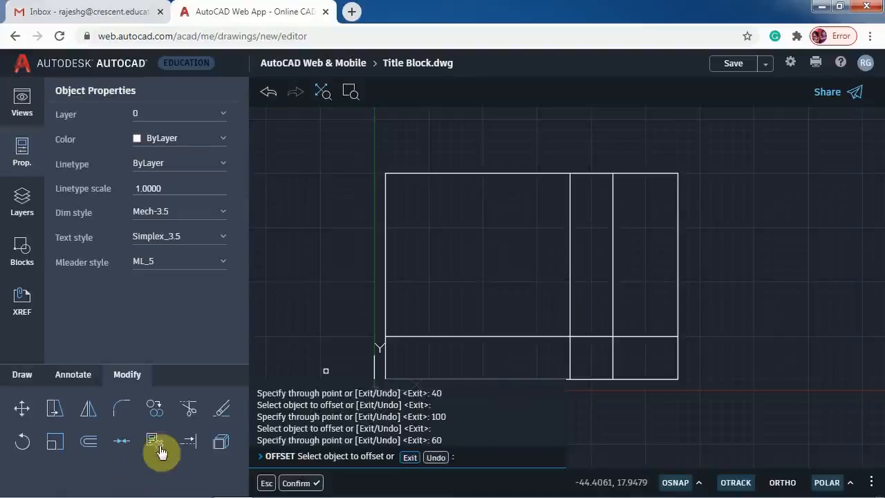
# - Trim the excess line segments to leave the two-cell title block box
pyautogui.click(187, 409)
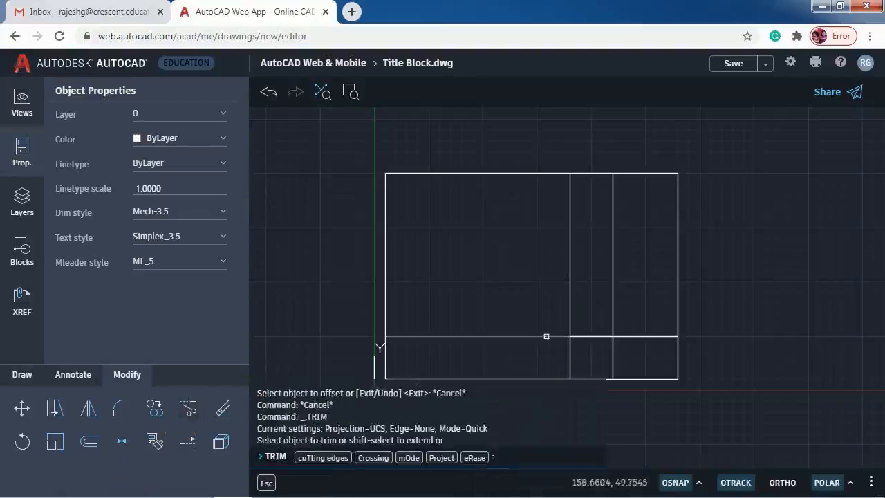
pyautogui.click(546, 337)
pyautogui.click(570, 311)
pyautogui.click(609, 309)
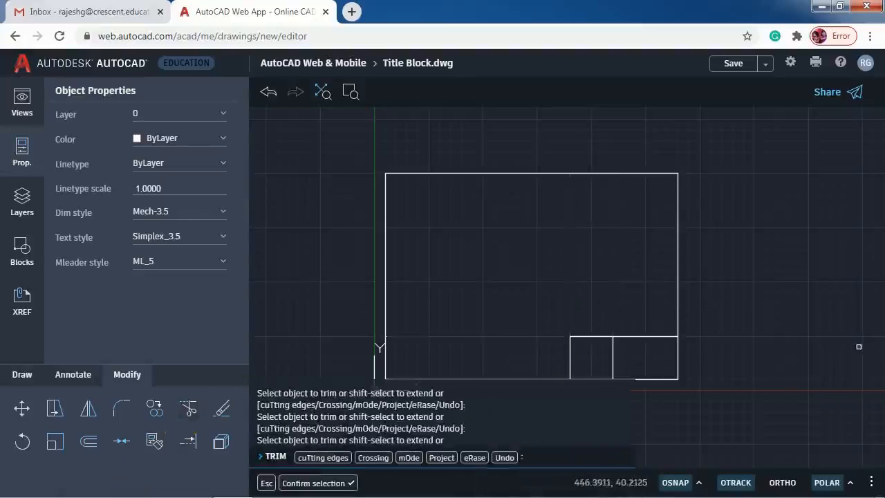
pyautogui.press('Return')
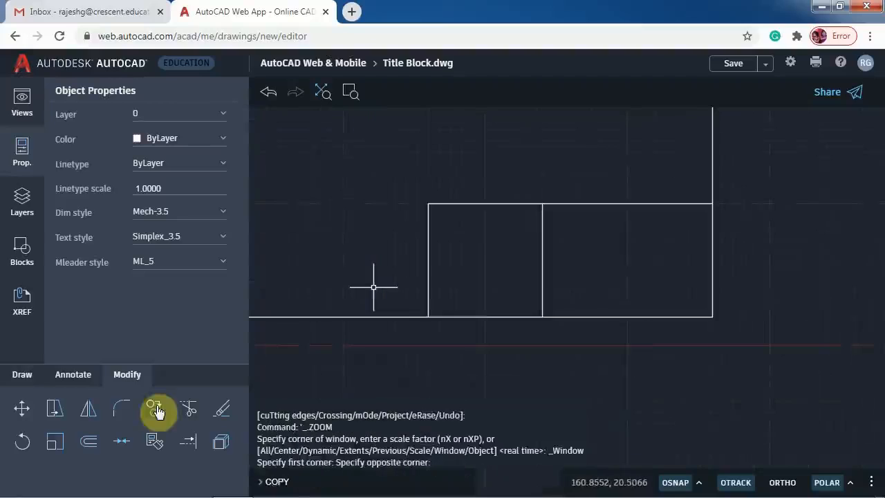
# - Copy the title block's top line down 10, 20 and 30 units with Ortho on
pyautogui.click(154, 408)
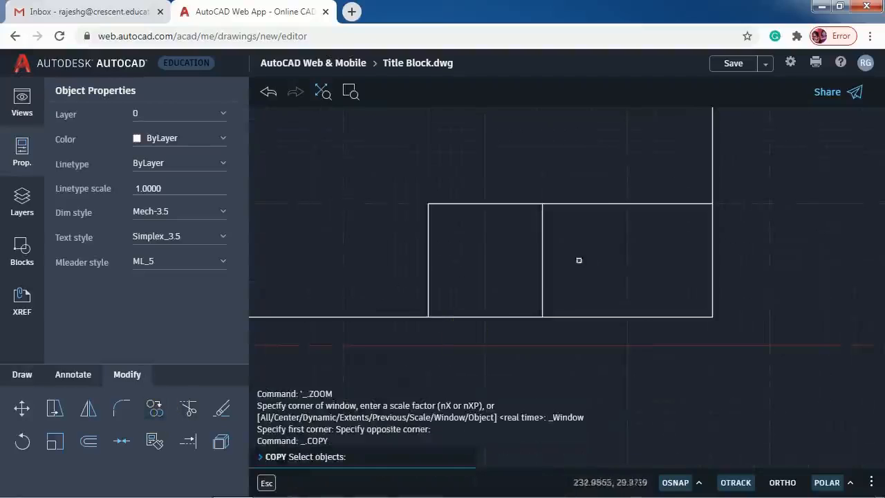
pyautogui.click(602, 205)
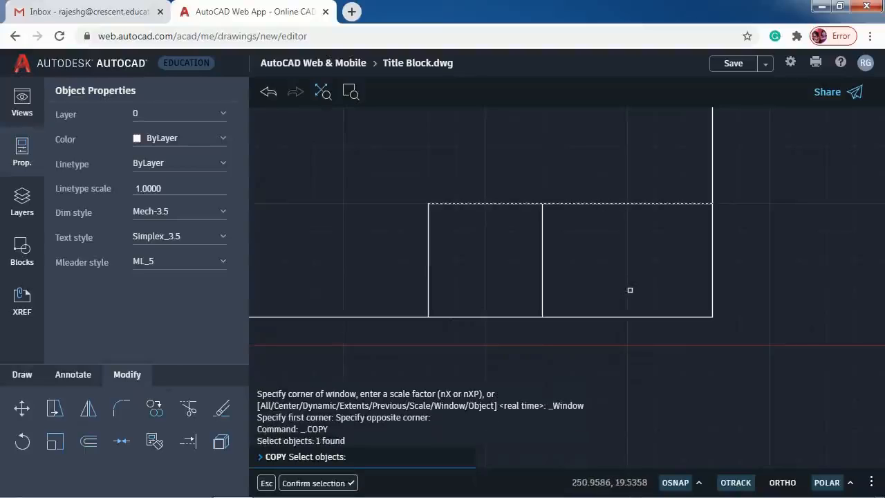
pyautogui.press('Return')
pyautogui.click(428, 203)
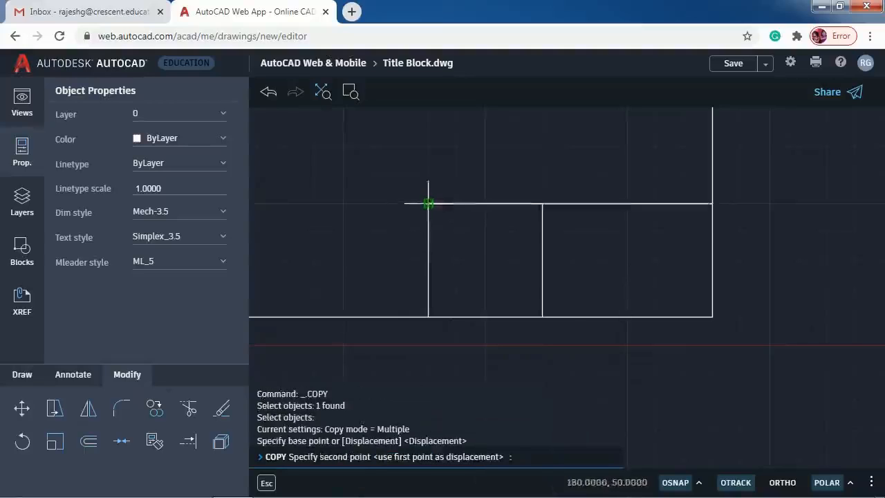
pyautogui.click(800, 484)
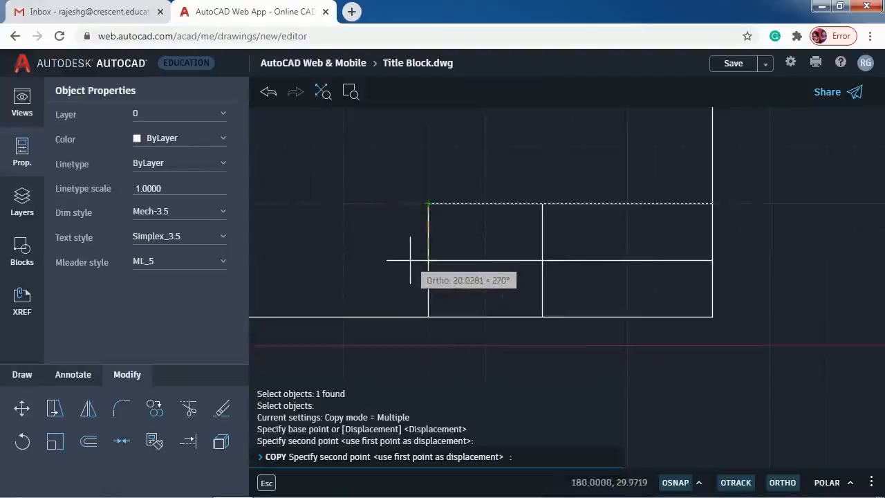
pyautogui.write('10')
pyautogui.press('Return')
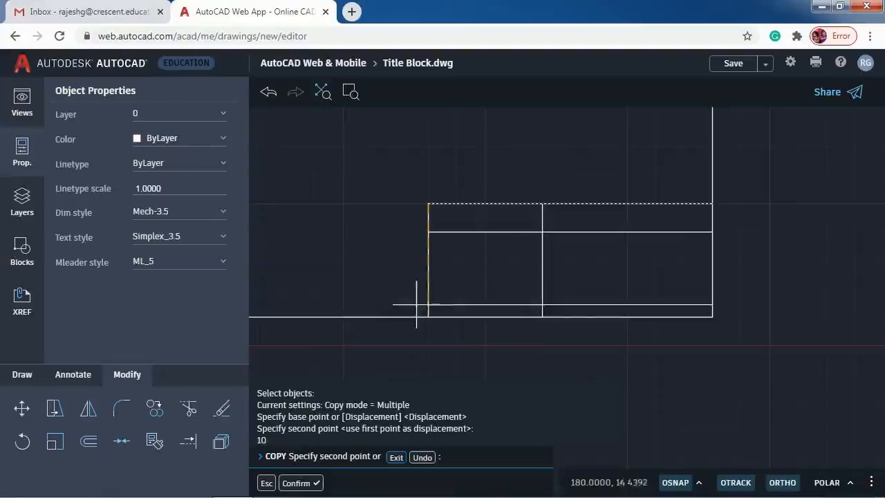
pyautogui.write('20')
pyautogui.press('Return')
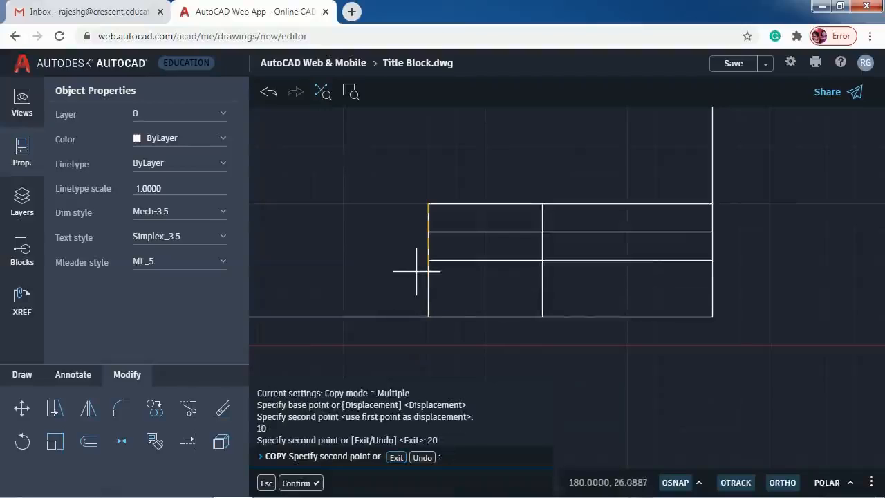
pyautogui.write('30')
pyautogui.press('Return')
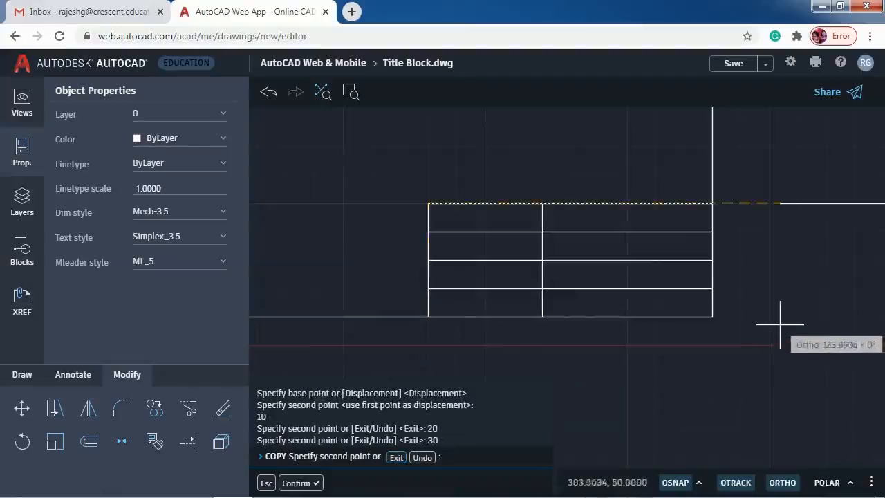
pyautogui.press('Return')
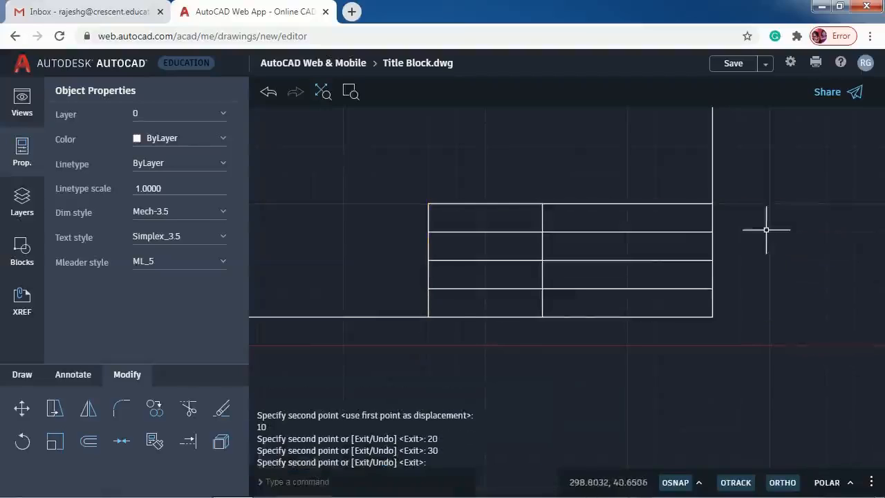
# - Trim the left cell's middle line and the top row's vertical divider
pyautogui.click(185, 410)
pyautogui.click(498, 260)
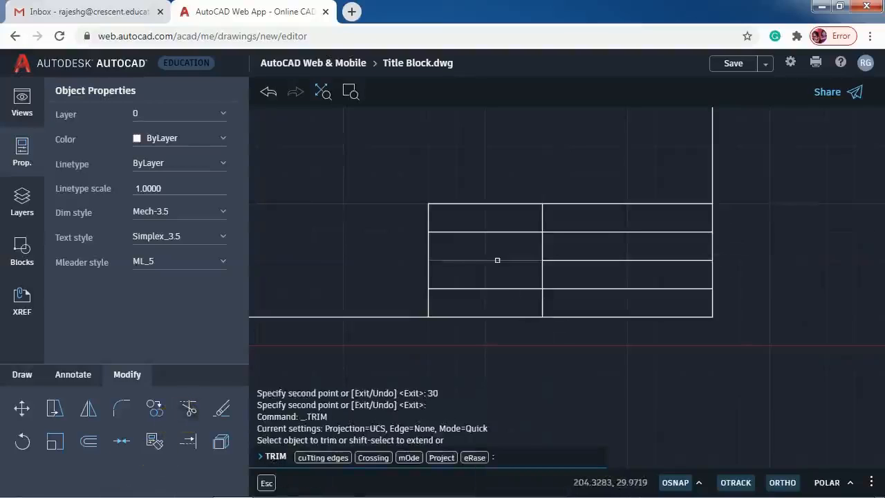
pyautogui.click(542, 217)
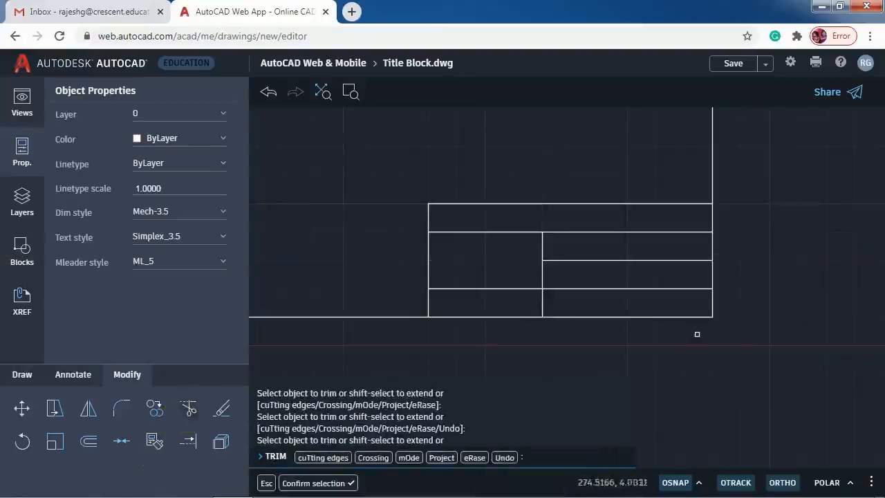
pyautogui.press('Return')
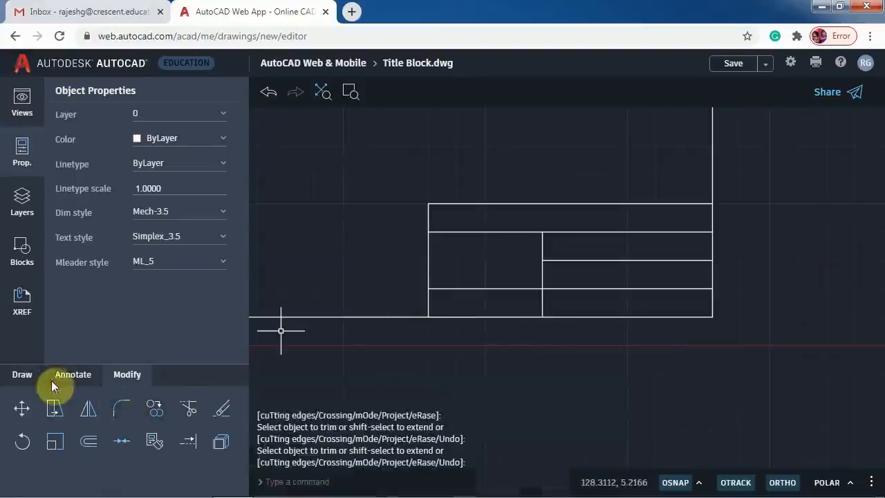
# - Draw the outer circle centred in the title block's large left cell
pyautogui.click(22, 379)
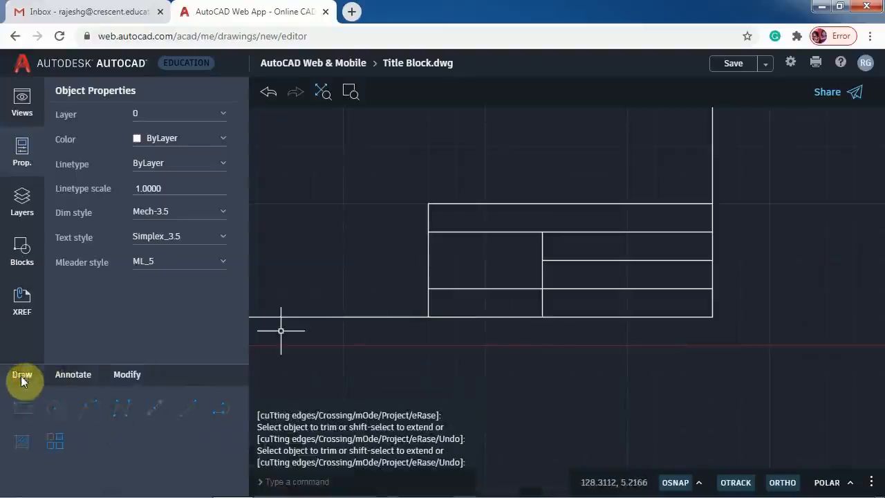
pyautogui.click(55, 409)
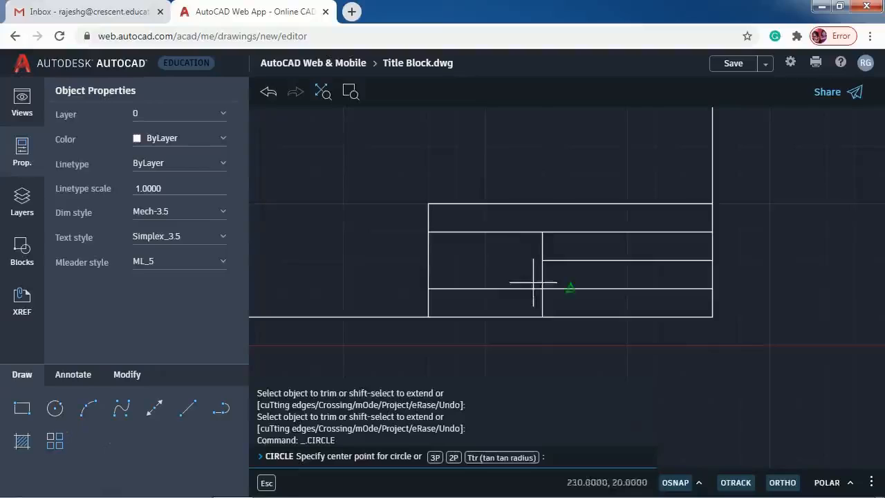
pyautogui.scroll(1, 533, 282)
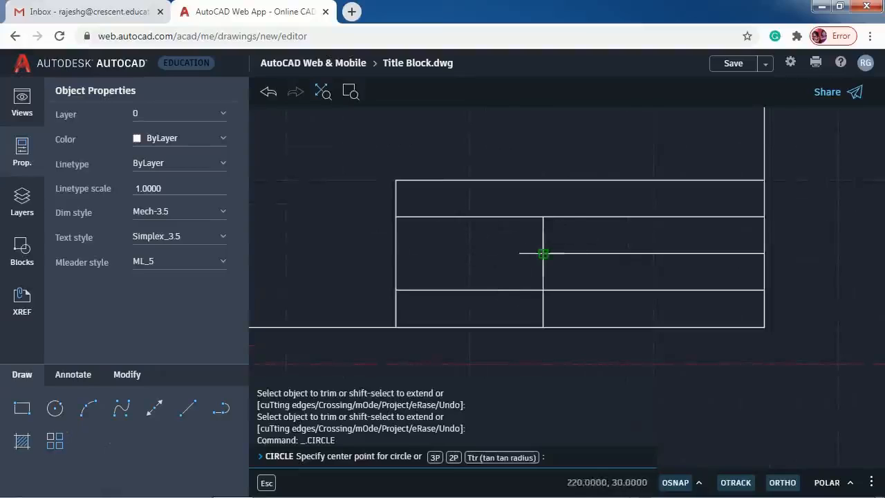
pyautogui.click(509, 254)
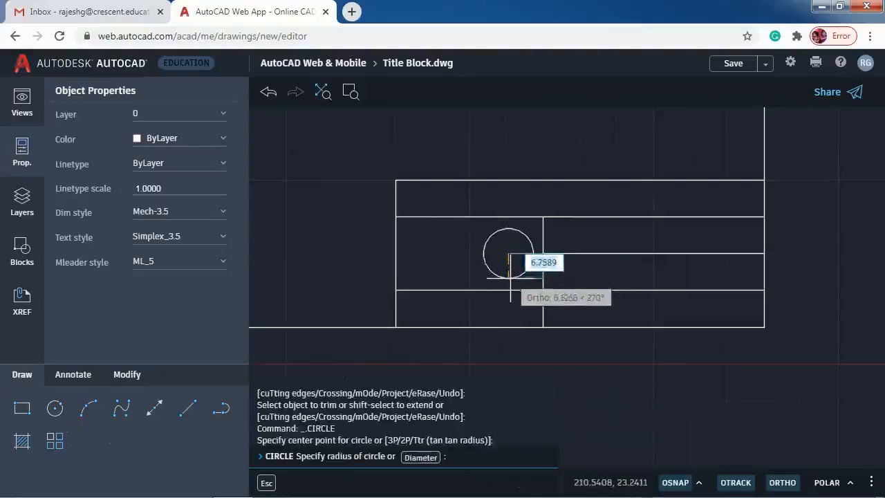
pyautogui.click(510, 279)
# - Add a smaller inner circle sharing the same centre
pyautogui.click(55, 409)
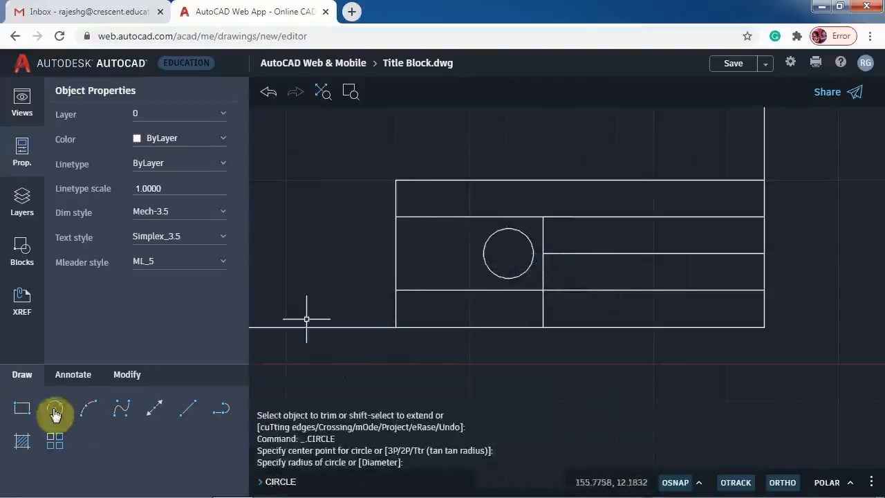
pyautogui.click(508, 254)
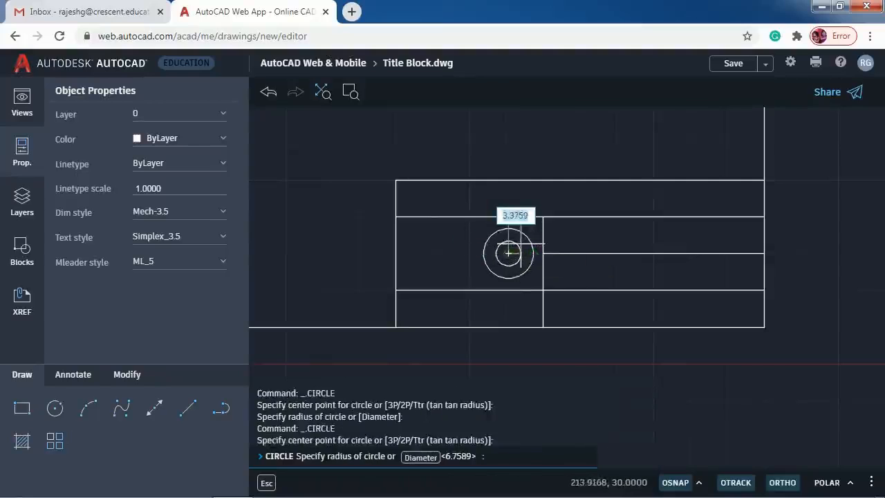
pyautogui.click(509, 253)
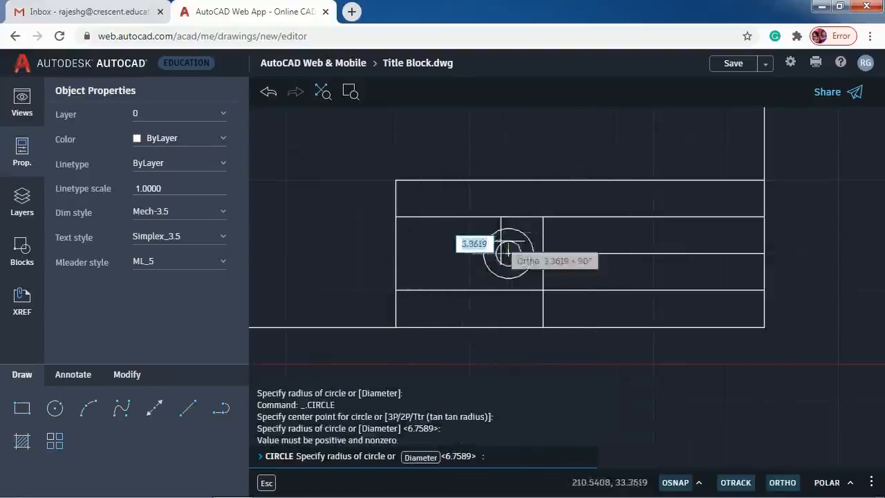
pyautogui.click(508, 247)
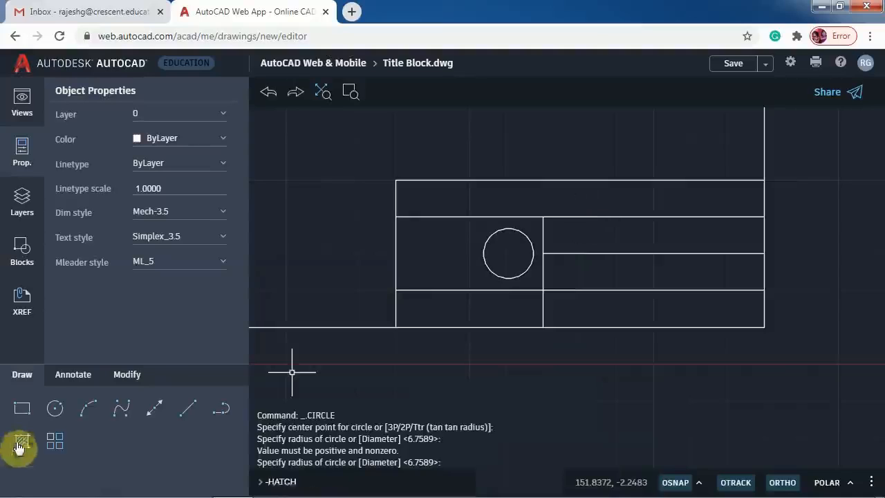
pyautogui.click(55, 408)
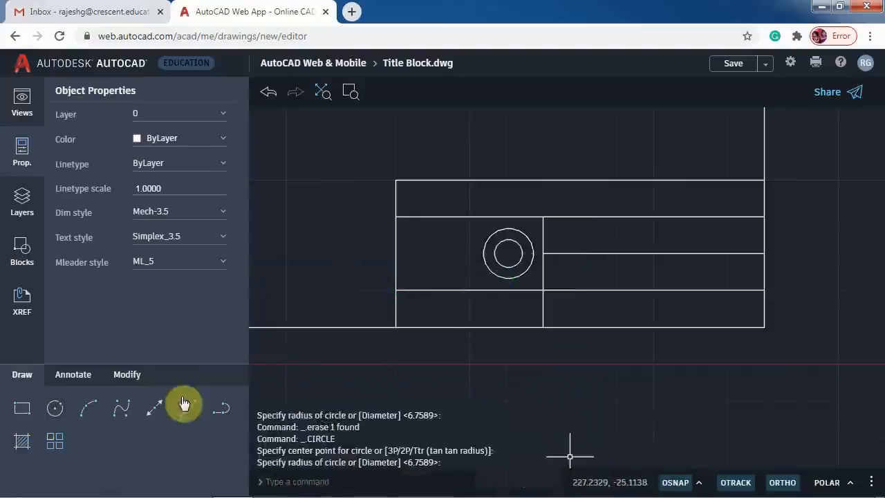
pyautogui.click(185, 405)
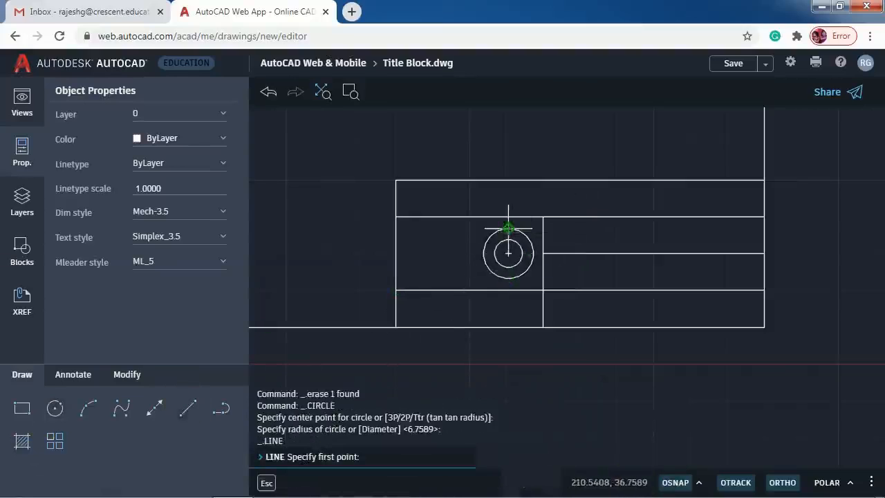
# - Draw the closed four-sided tapered cone outline left of the circles, with Ortho off
pyautogui.click(470, 229)
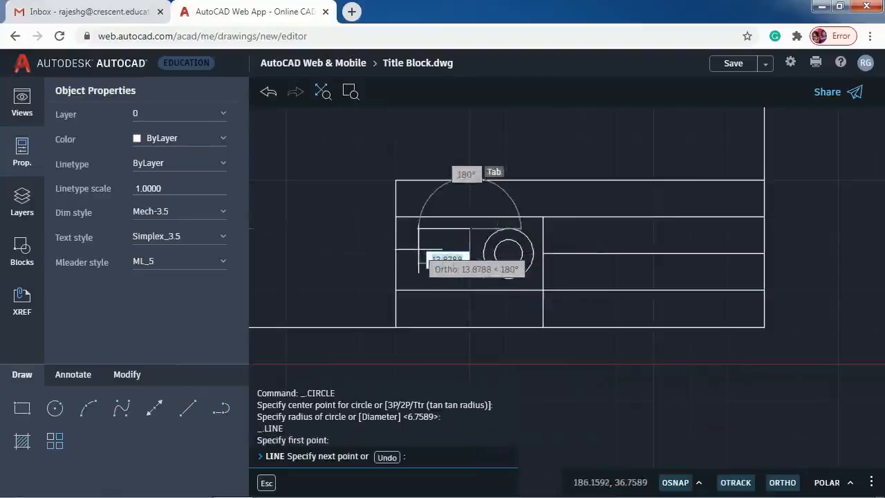
pyautogui.click(782, 482)
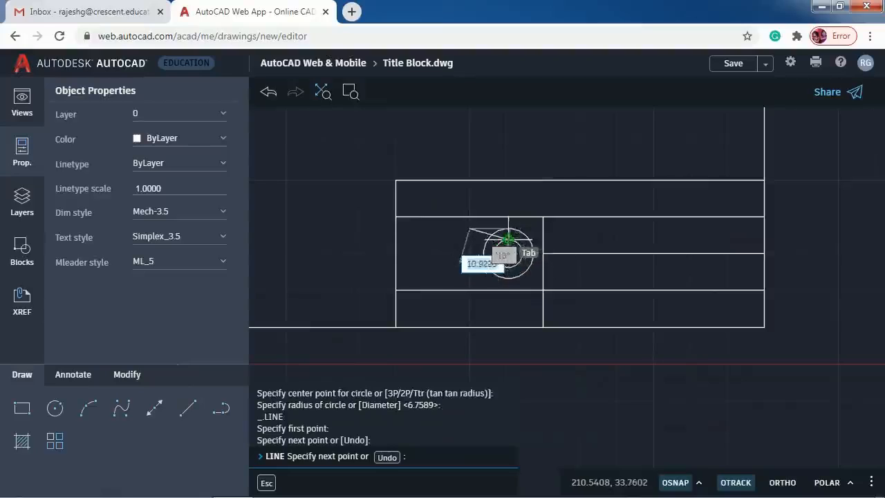
pyautogui.click(412, 240)
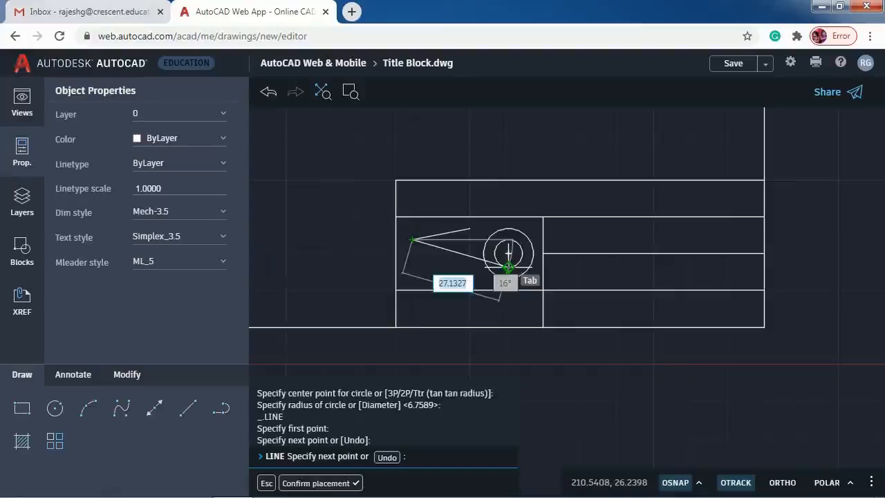
pyautogui.click(412, 267)
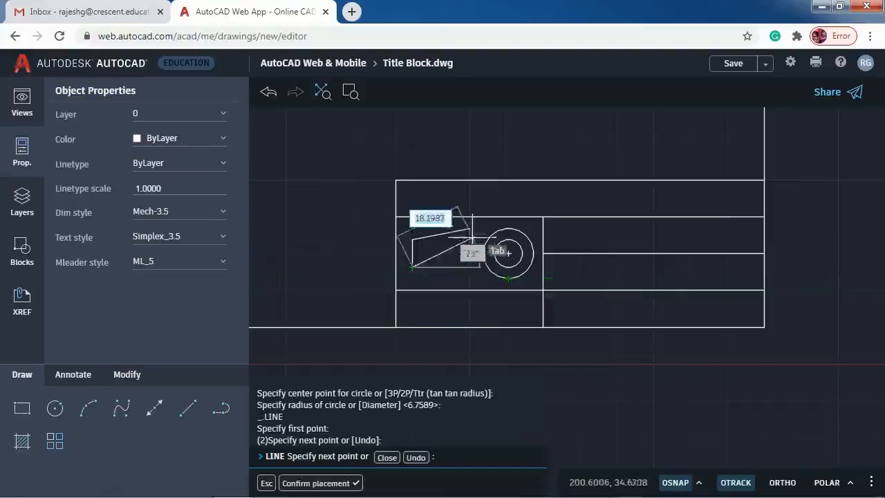
pyautogui.click(468, 277)
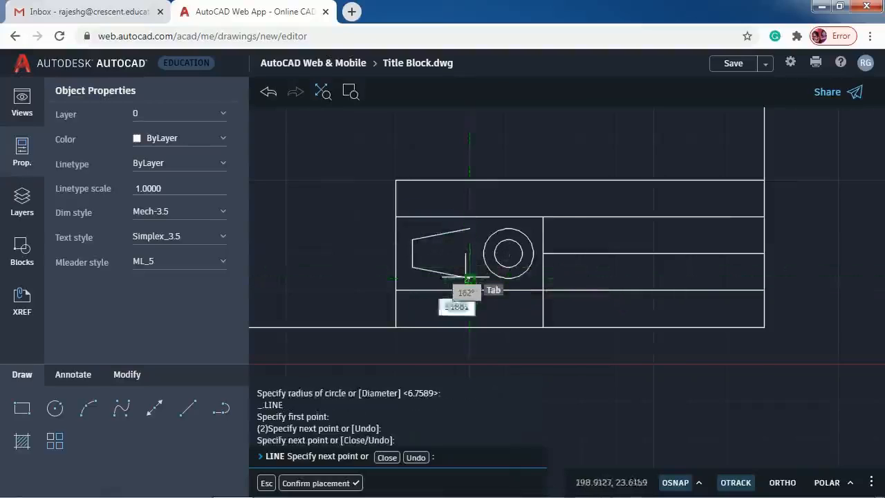
pyautogui.click(469, 228)
pyautogui.press('Escape')
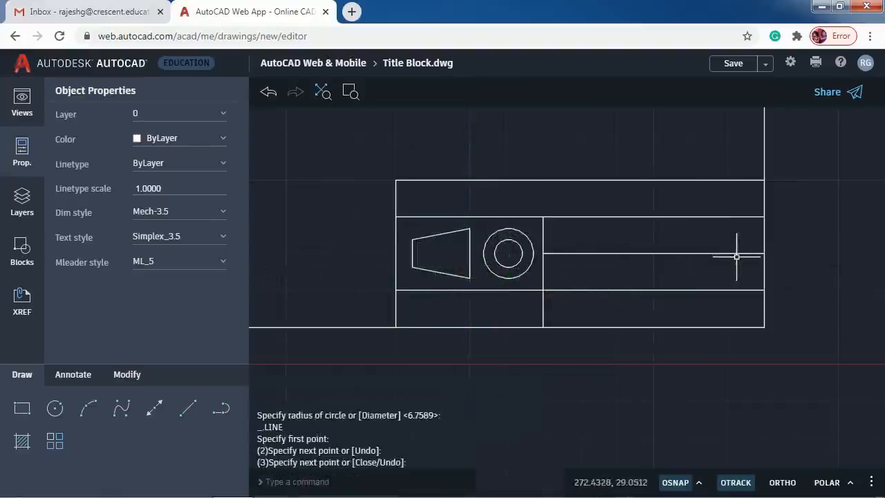
pyautogui.click(185, 409)
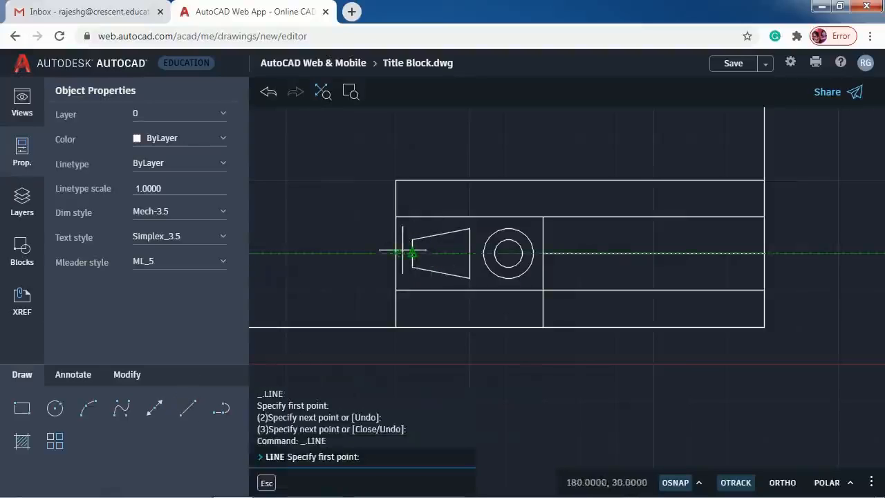
# - Draw a 36.097-long horizontal axis from the trapezoid's left end to the circle's right quadrant
pyautogui.click(405, 253)
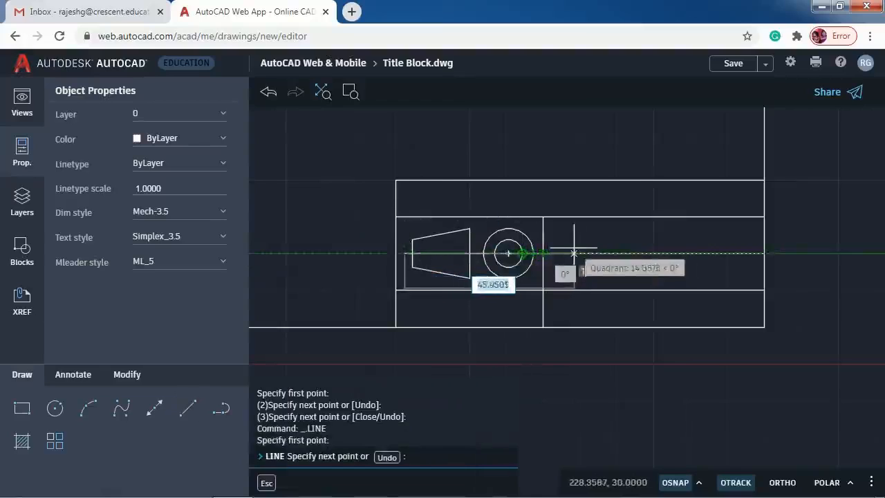
pyautogui.scroll(3, 546, 253)
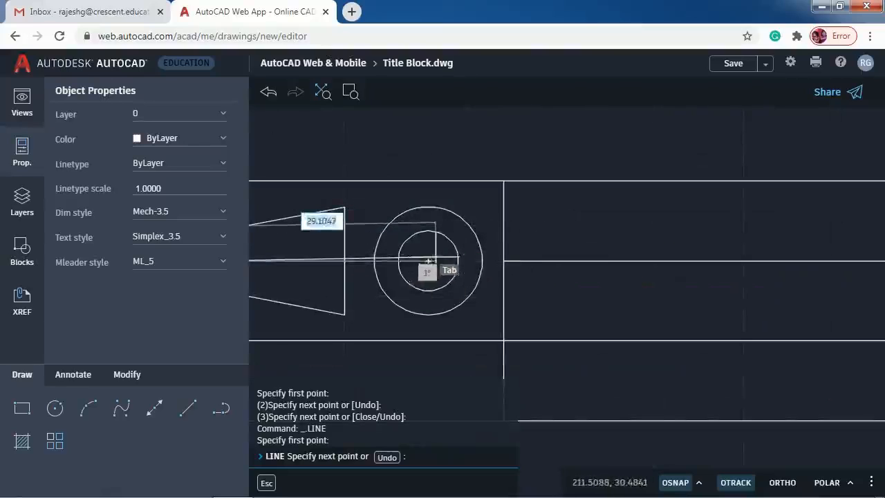
pyautogui.click(483, 261)
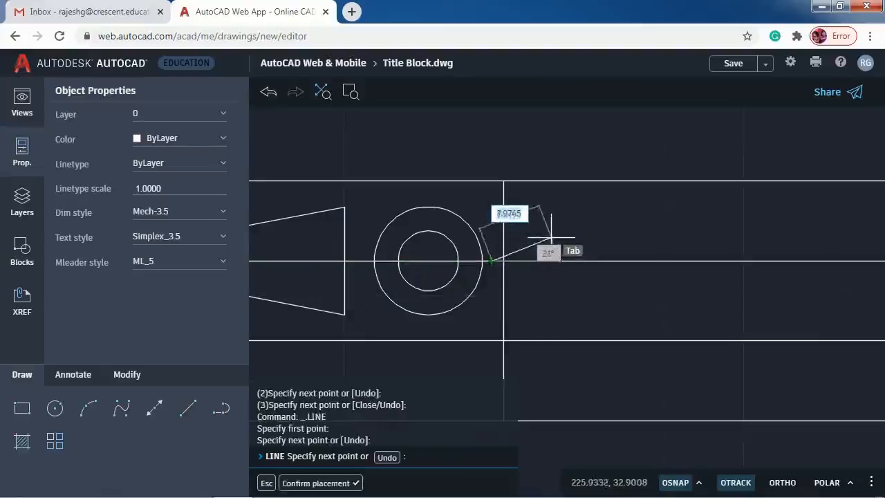
pyautogui.press('Escape')
pyautogui.scroll(-1, 583, 260)
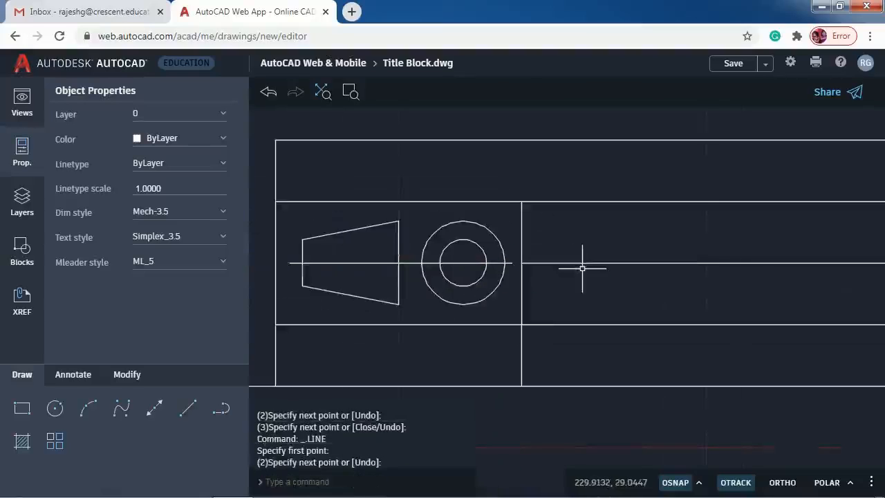
pyautogui.click(340, 263)
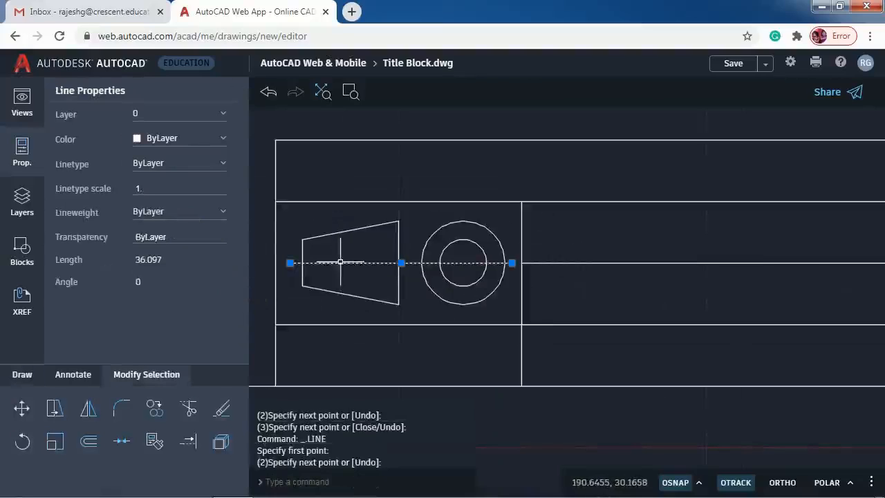
# - Give the horizontal axis the CENTER linetype with linetype scale 4
pyautogui.click(198, 163)
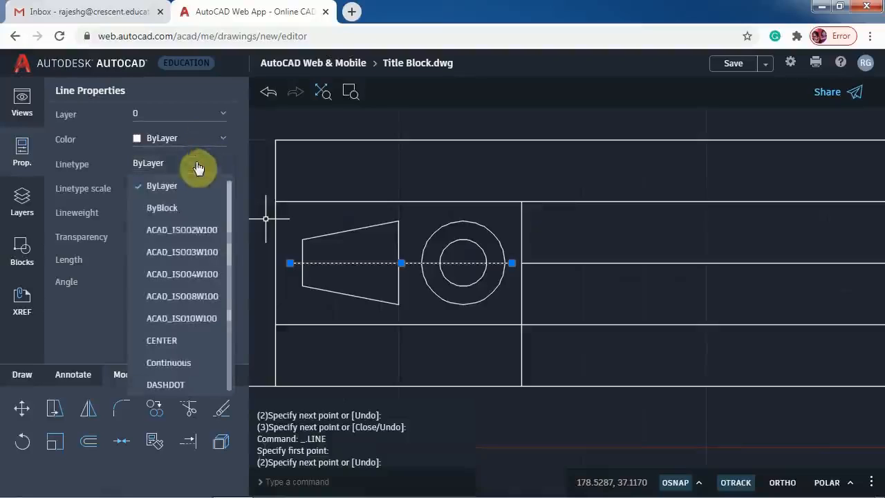
pyautogui.click(162, 340)
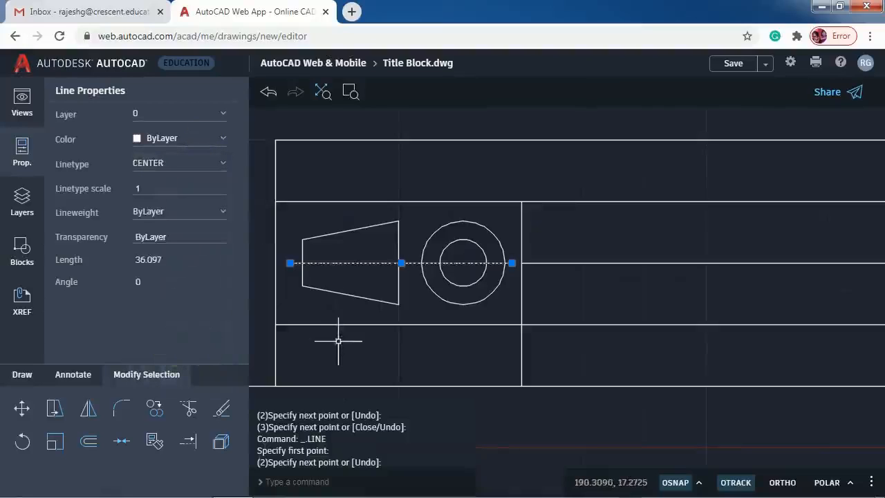
pyautogui.press('Return')
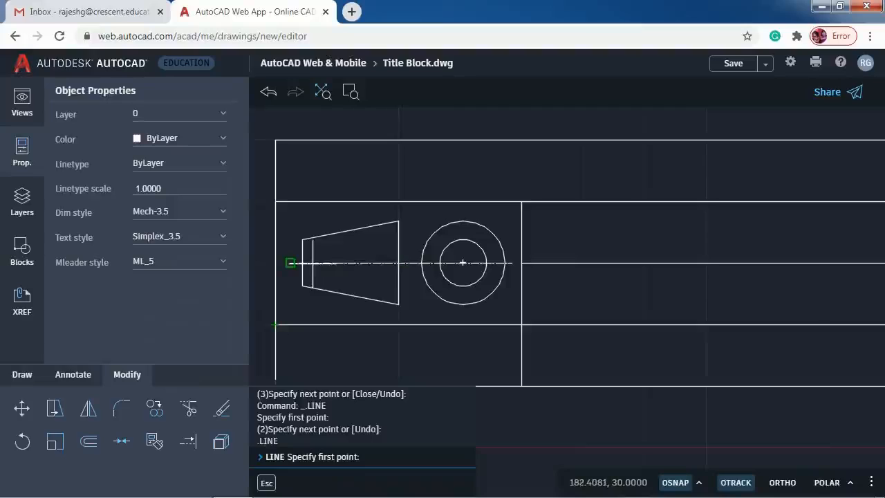
pyautogui.press('Escape')
pyautogui.press('Escape')
pyautogui.click(308, 263)
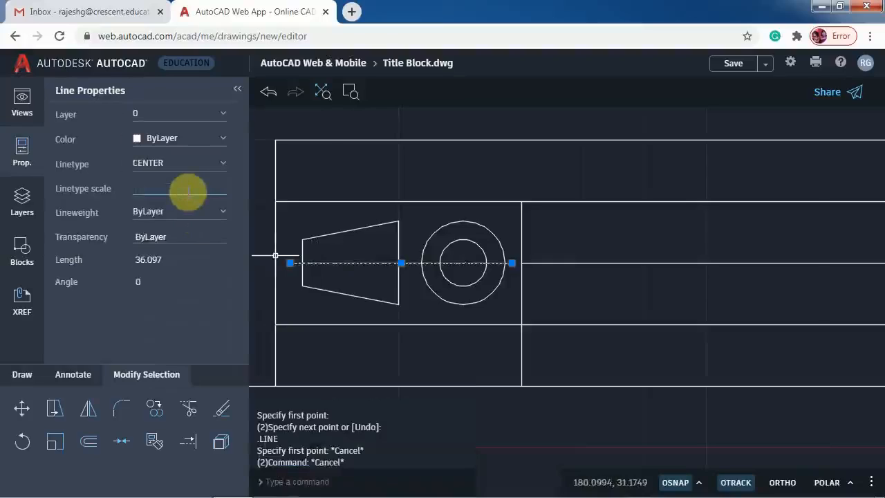
pyautogui.press('Return')
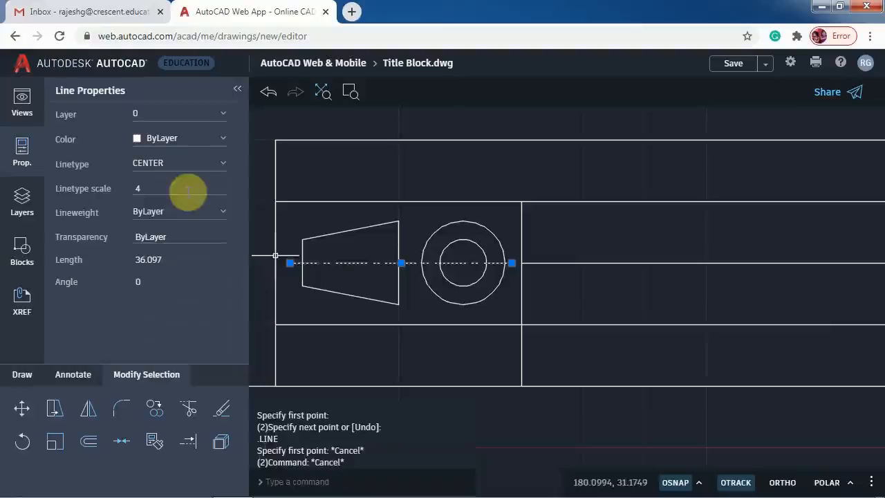
pyautogui.press('Escape')
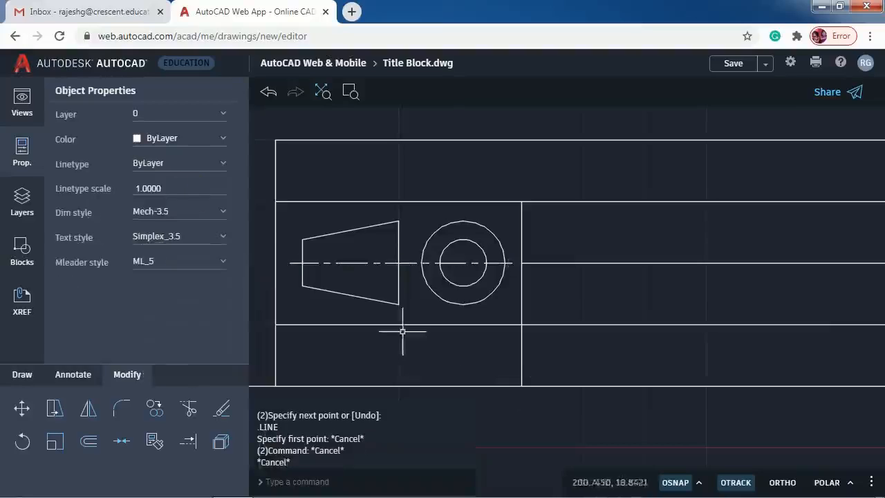
# - Draw a vertical line from above the circles' centre down to their bottom quadrant
pyautogui.click(23, 385)
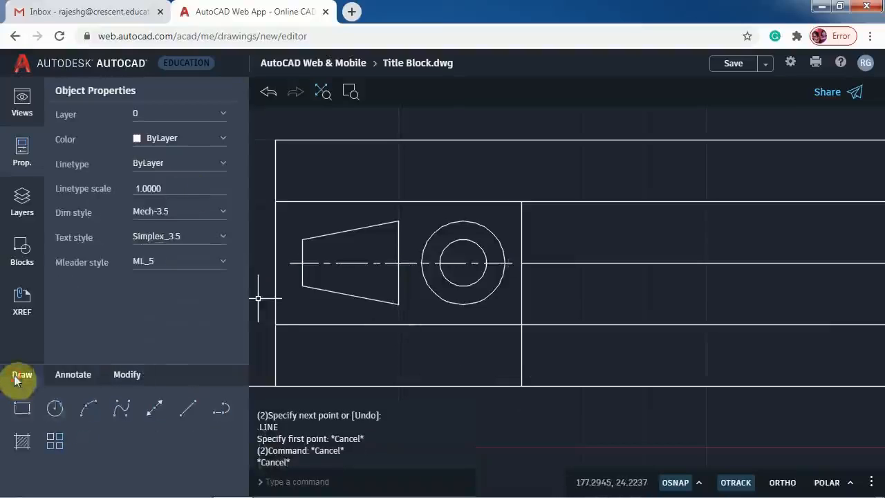
pyautogui.click(188, 409)
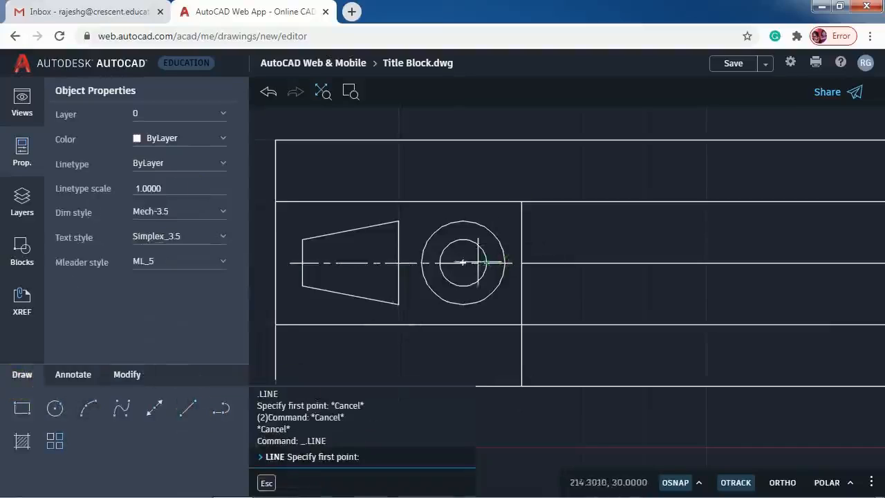
pyautogui.click(463, 214)
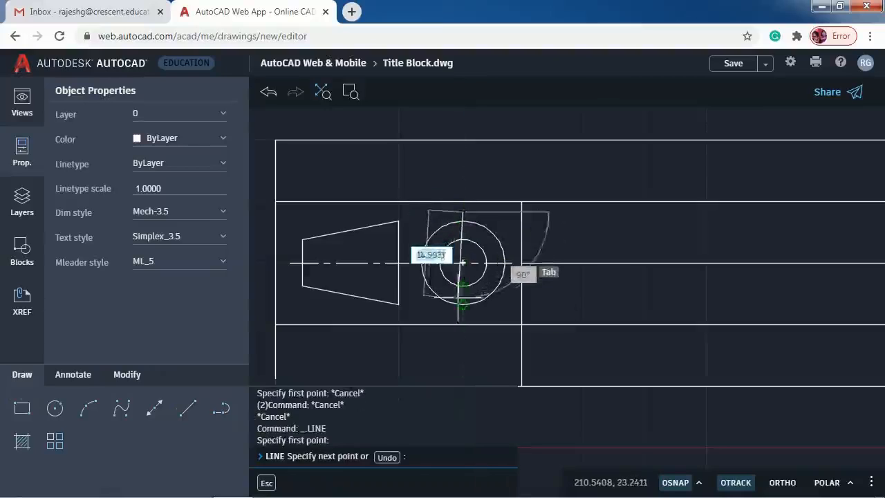
pyautogui.click(463, 312)
pyautogui.press('Return')
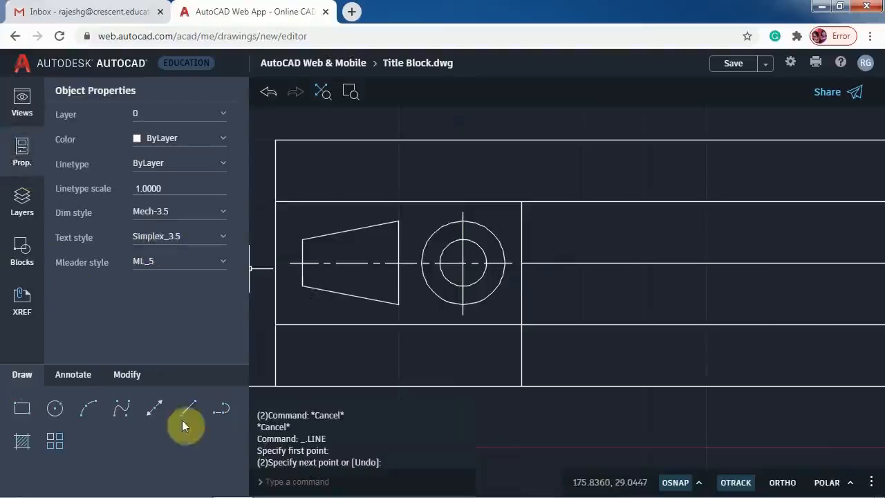
pyautogui.click(126, 375)
pyautogui.click(158, 445)
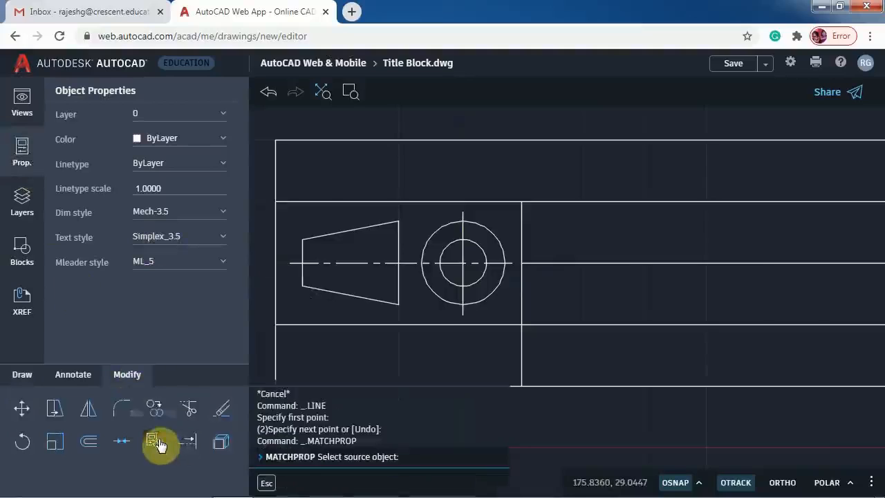
# - Match the vertical line to the horizontal centreline's CENTER linetype
pyautogui.click(334, 262)
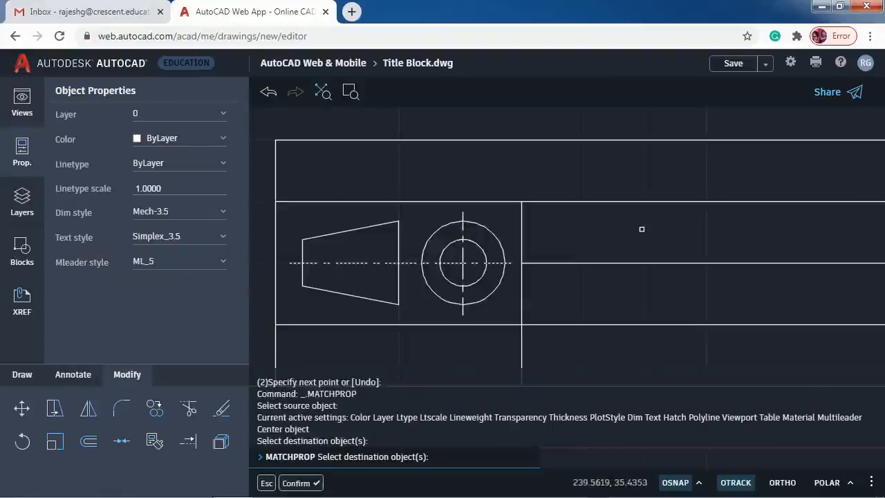
pyautogui.press('Return')
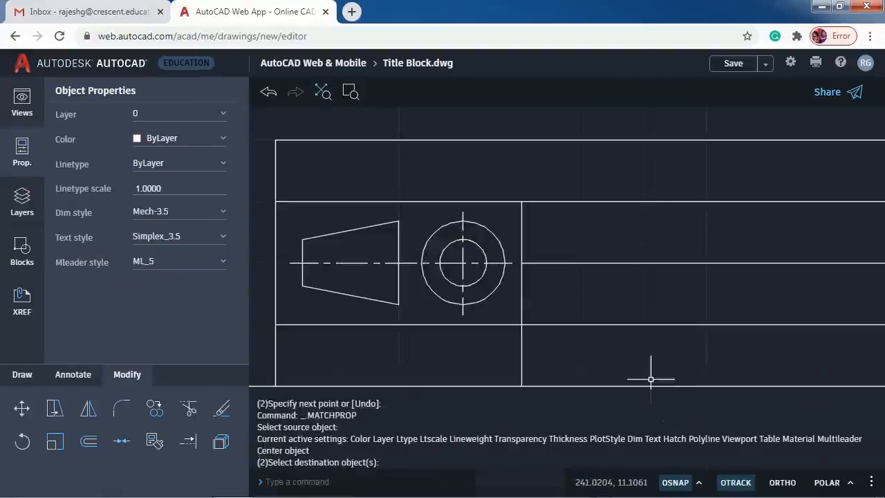
pyautogui.press('Escape')
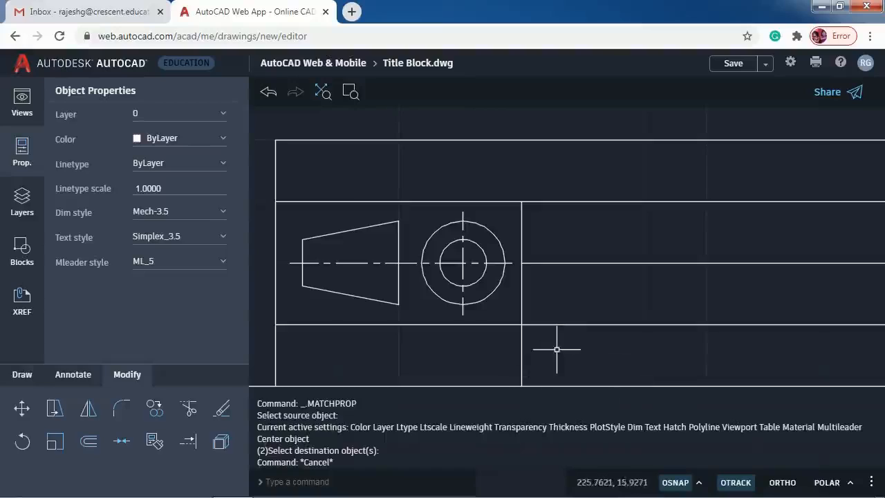
pyautogui.scroll(-1, 557, 349)
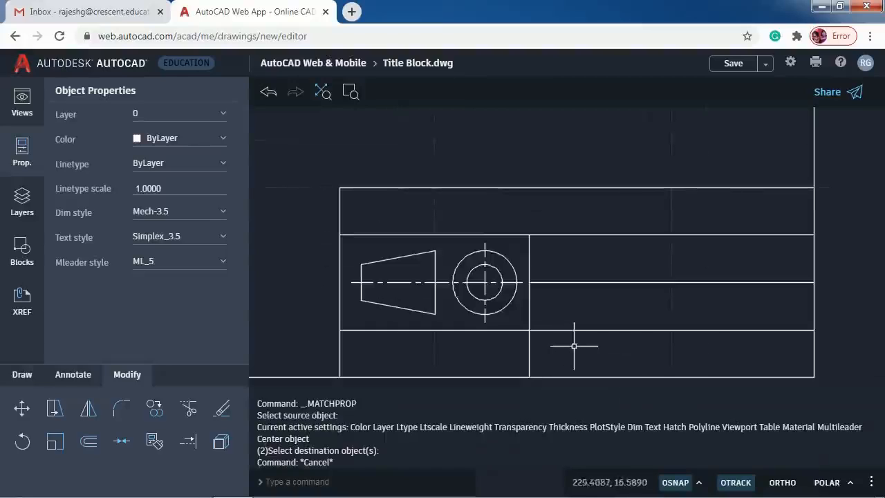
# - Add a multiline text box in the title block's right panel holding the student's registration number
pyautogui.click(24, 376)
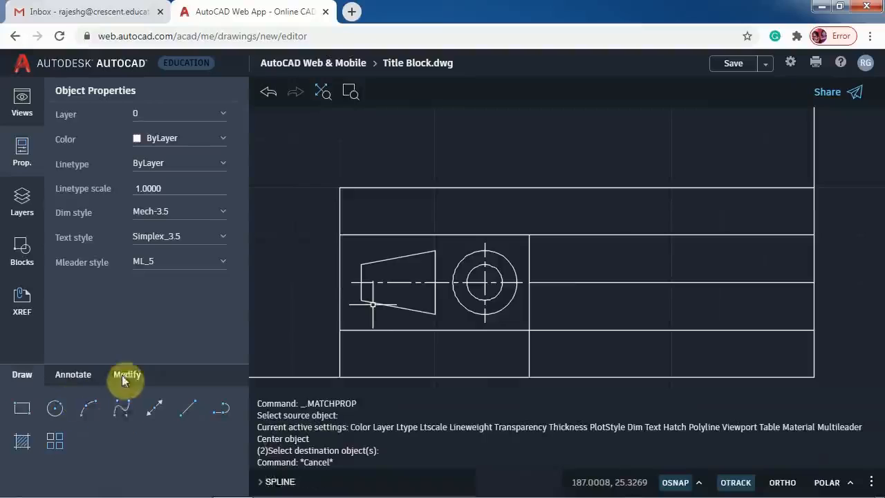
pyautogui.click(122, 374)
pyautogui.click(77, 375)
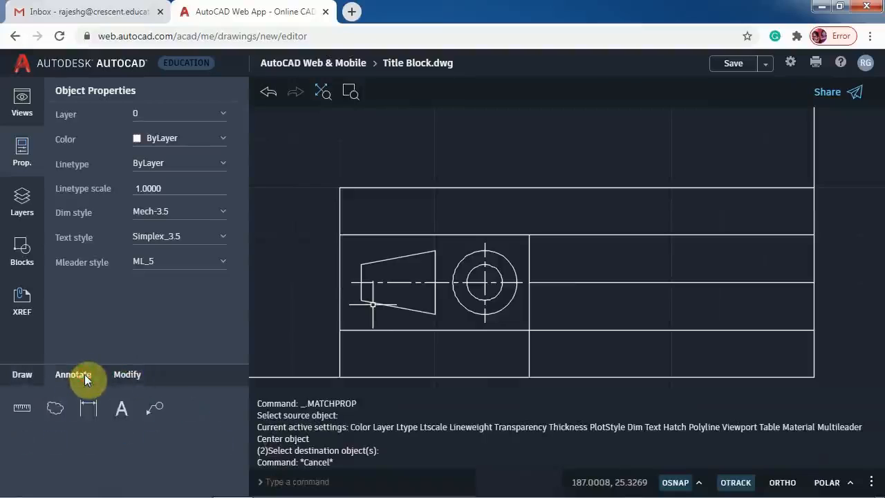
pyautogui.click(121, 409)
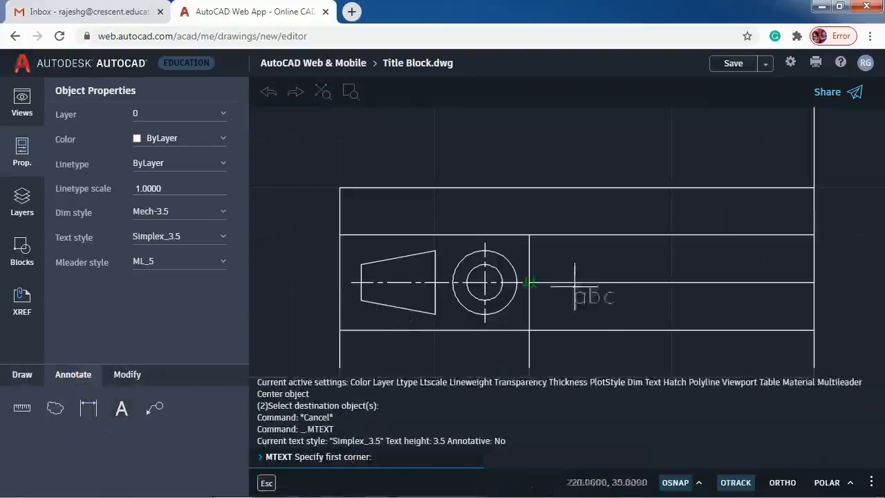
pyautogui.click(557, 245)
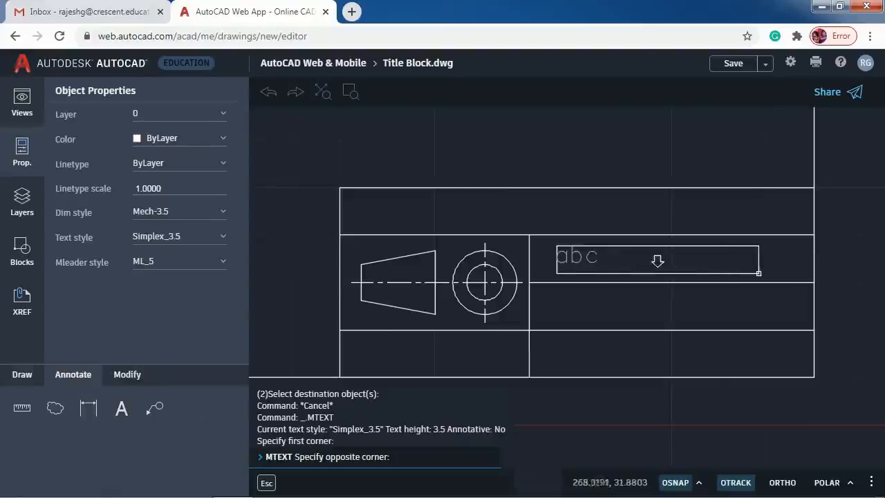
pyautogui.click(780, 281)
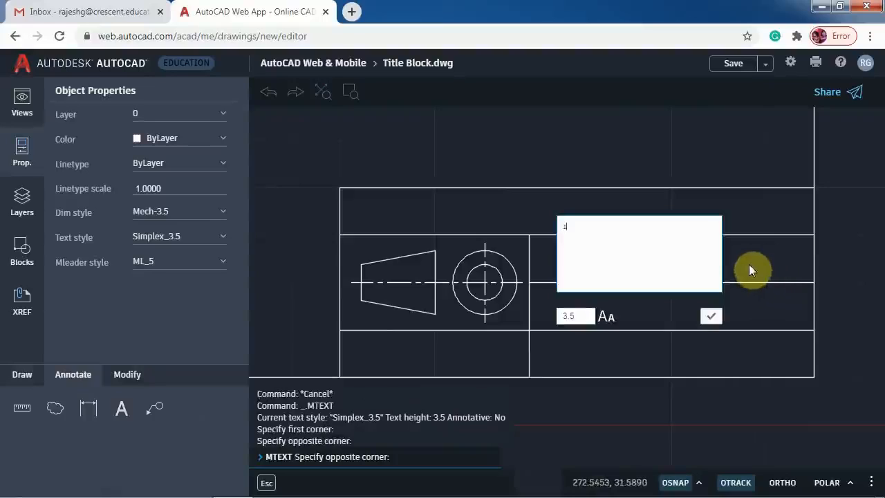
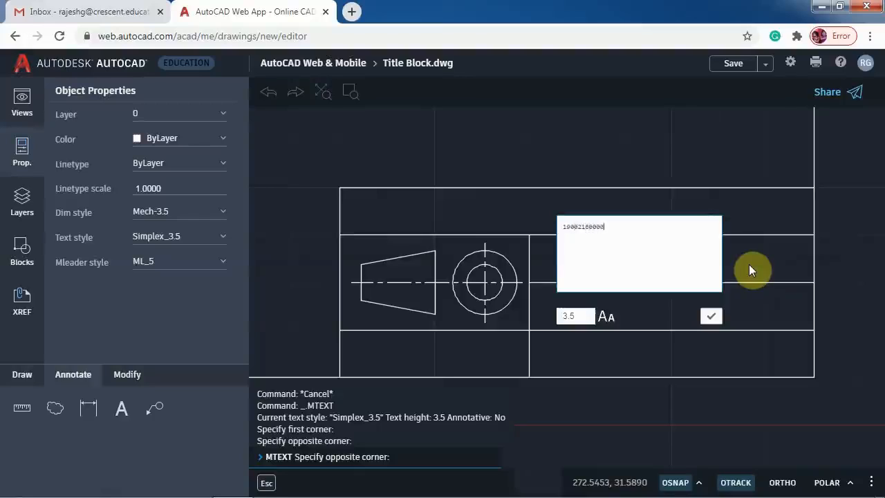
pyautogui.click(711, 316)
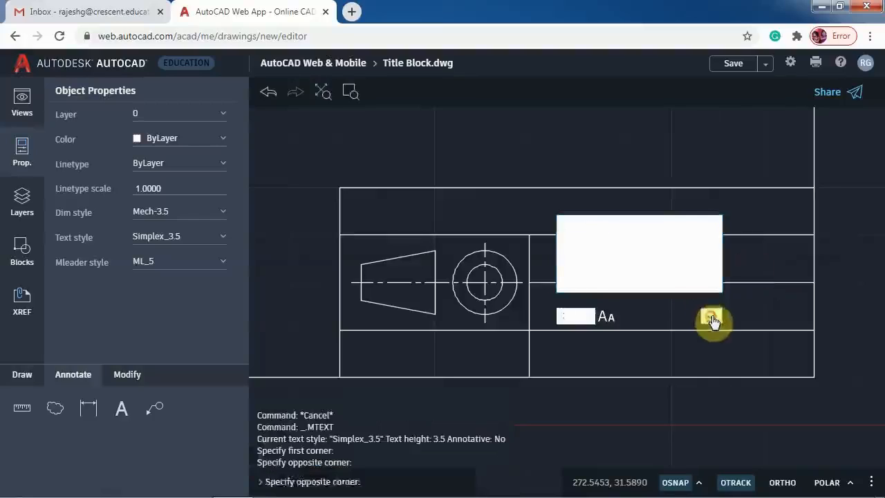
# - Copy the registration-number text to the top row, above the block, and the middle-right, bottom-right and bottom-left cells
pyautogui.click(623, 253)
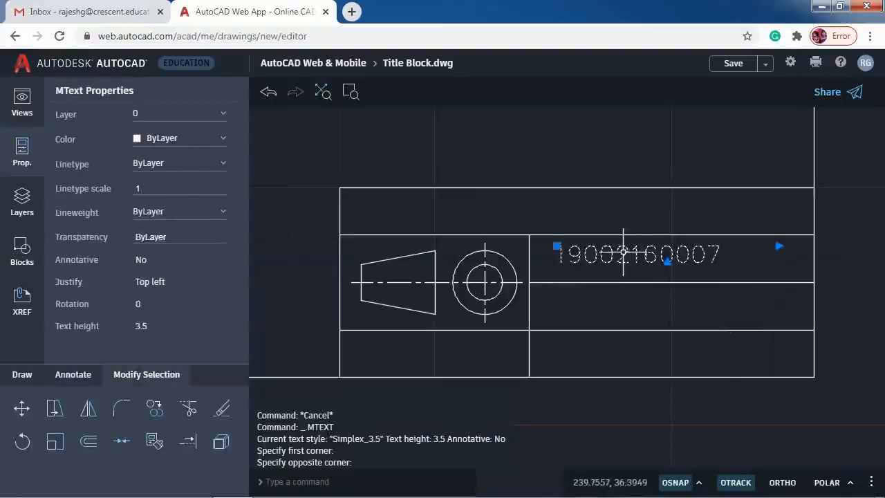
pyautogui.click(161, 412)
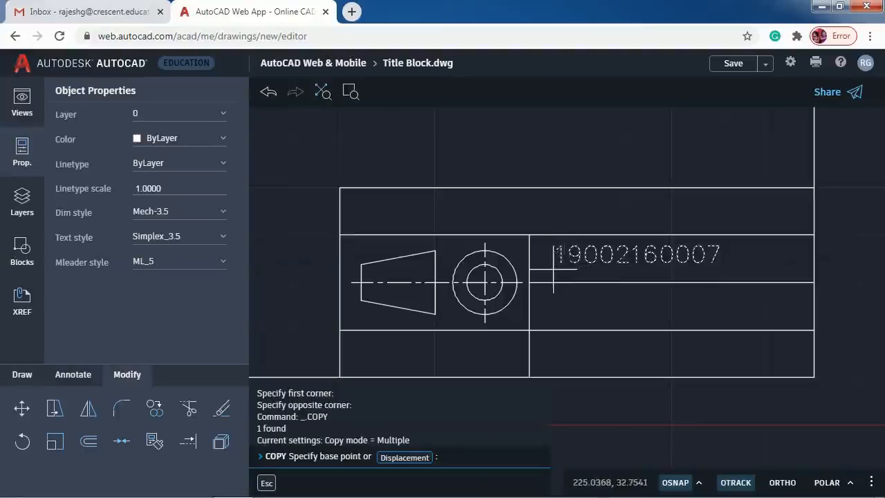
pyautogui.click(553, 268)
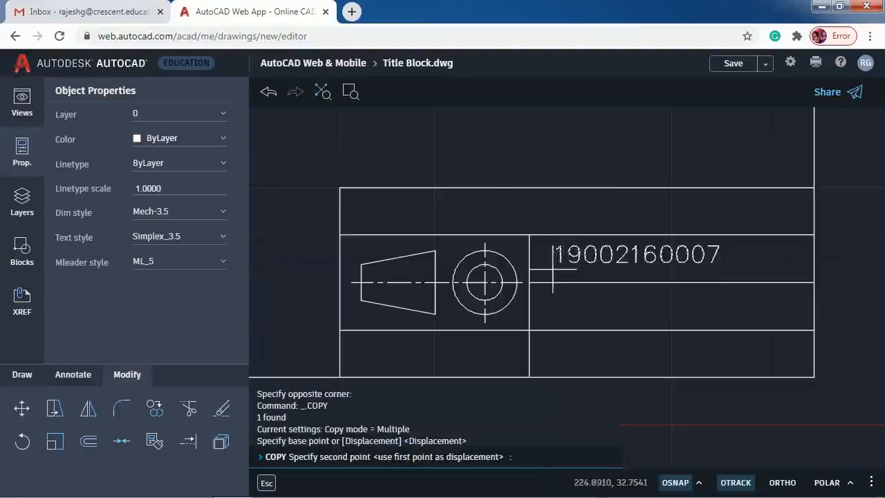
pyautogui.click(364, 225)
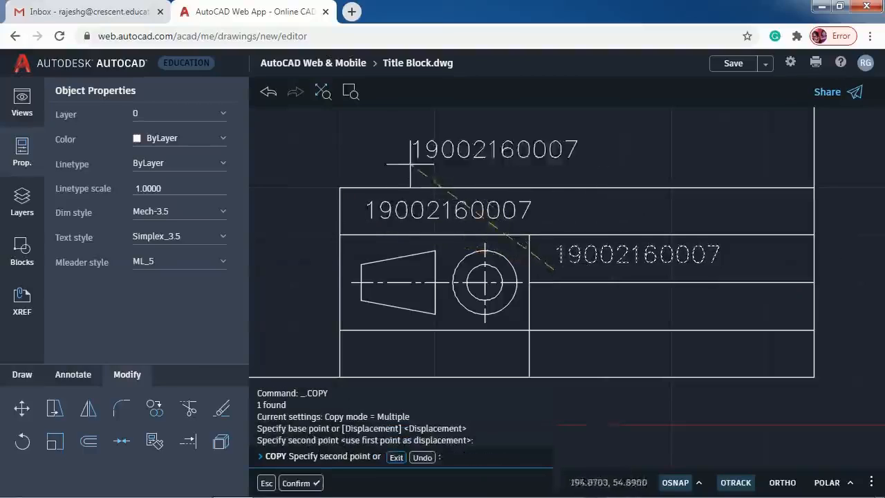
pyautogui.click(382, 166)
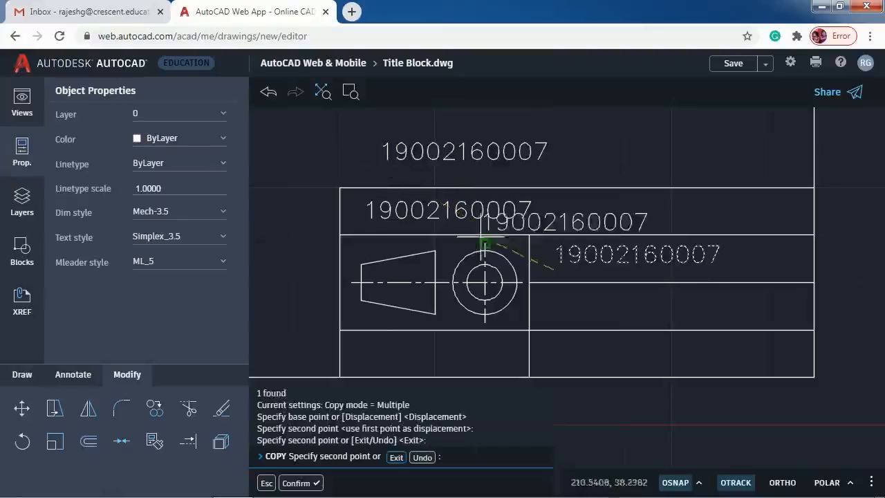
pyautogui.click(557, 319)
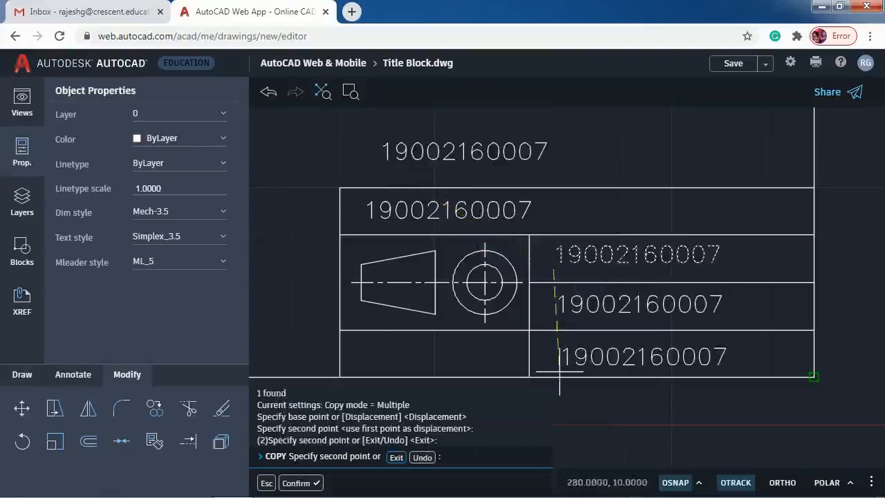
pyautogui.click(568, 367)
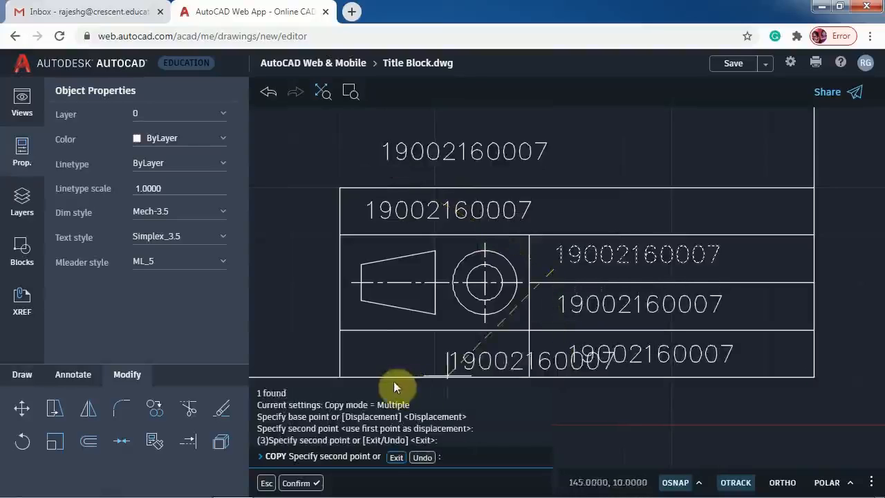
pyautogui.click(355, 365)
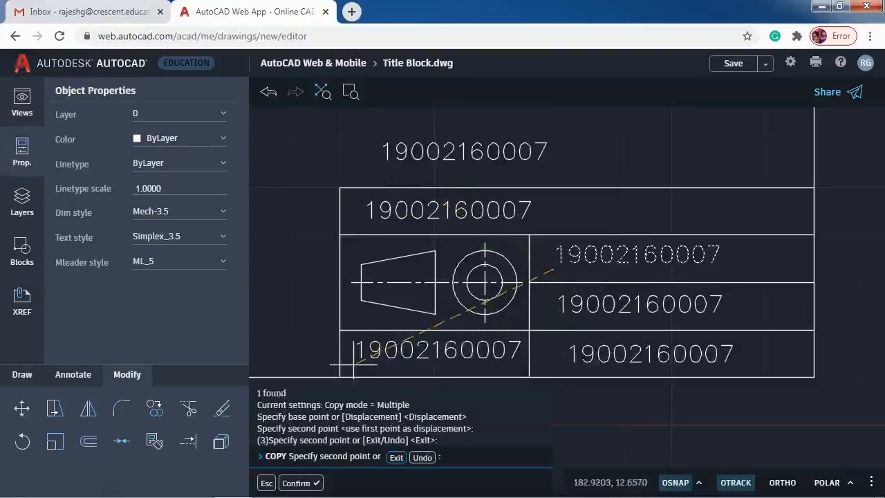
pyautogui.press('Return')
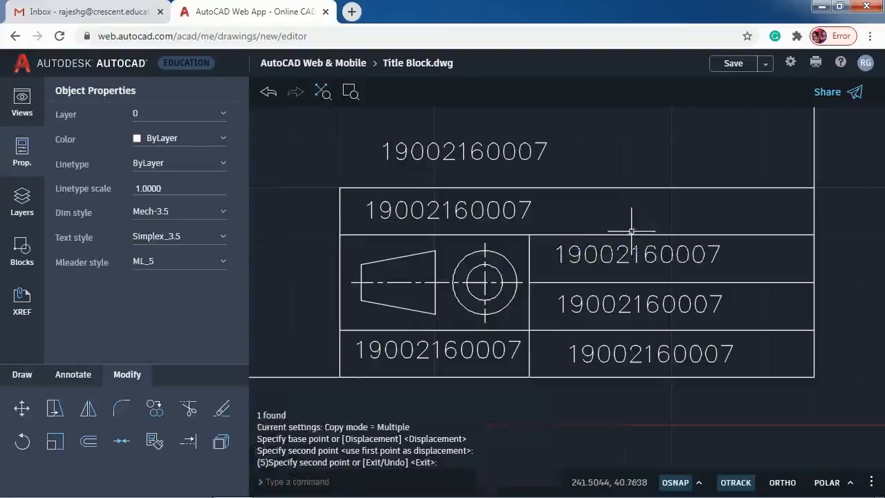
pyautogui.click(486, 156)
# - Replace the text above the title block with 'All Dimensions are in mm'
pyautogui.doubleClick(487, 155)
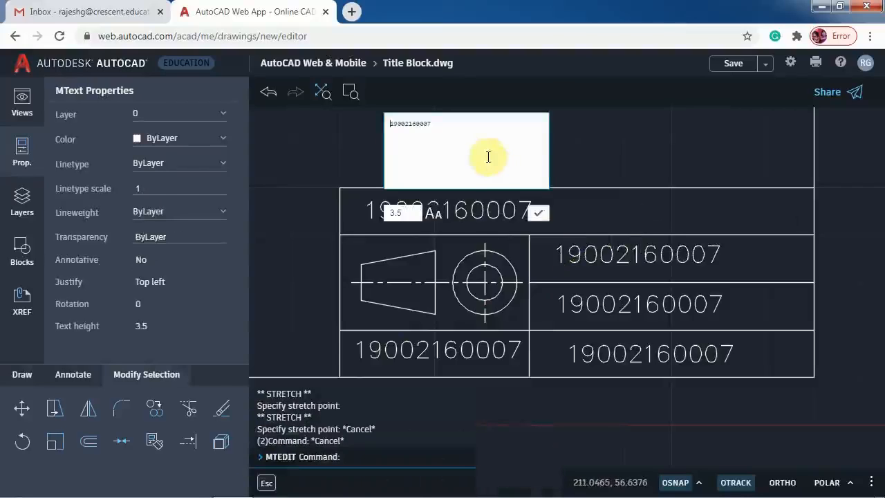
pyautogui.moveTo(464, 129); pyautogui.dragTo(336, 122)
pyautogui.write('All Dim')
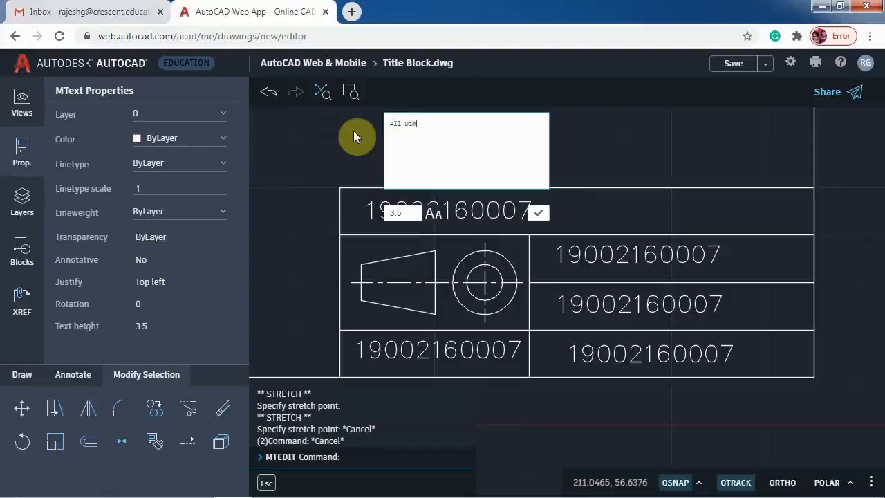
pyautogui.write('ensions are in mm')
pyautogui.click(537, 217)
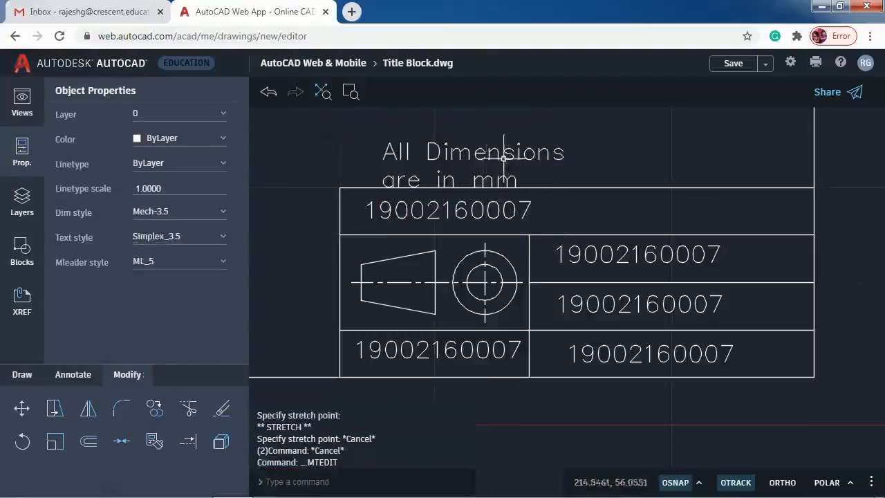
pyautogui.click(569, 156)
pyautogui.doubleClick(550, 151)
pyautogui.doubleClick(503, 152)
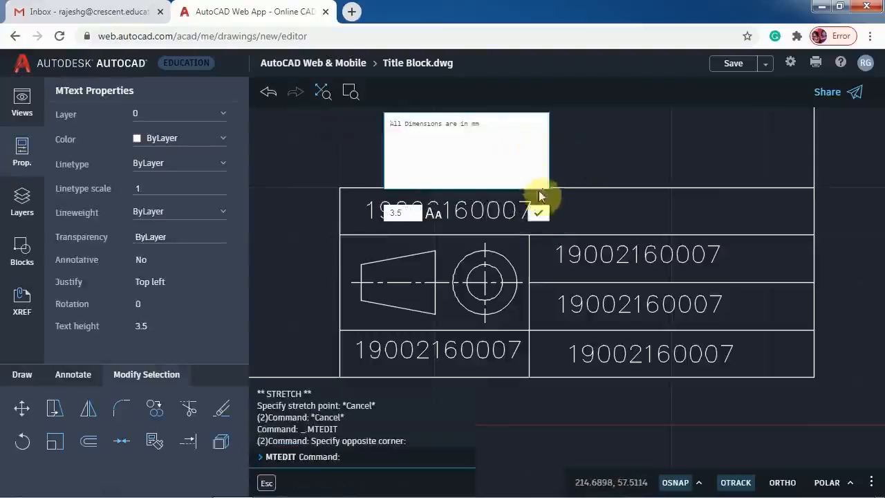
pyautogui.click(539, 212)
# - Widen the note's text box so it fits on a single line
pyautogui.click(606, 143)
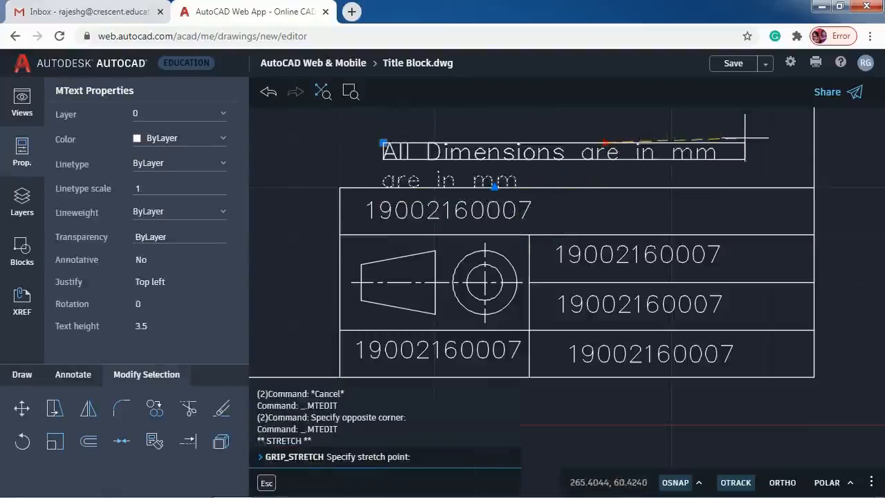
pyautogui.click(745, 142)
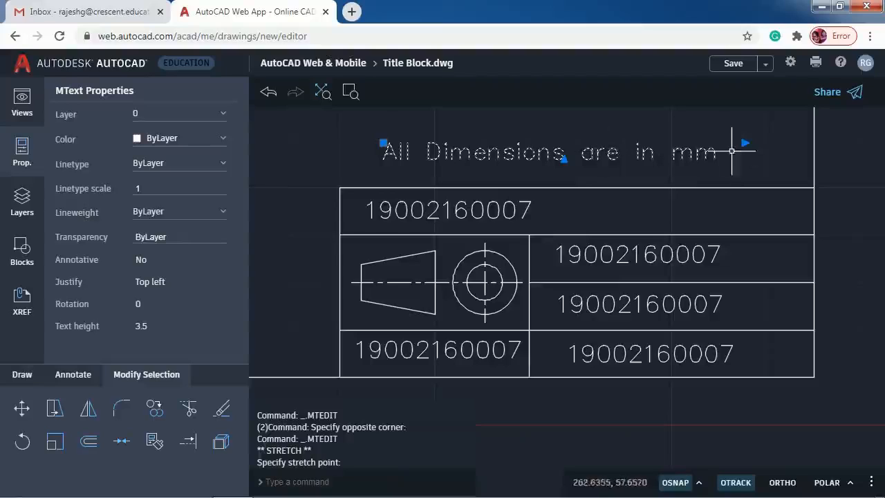
pyautogui.click(564, 159)
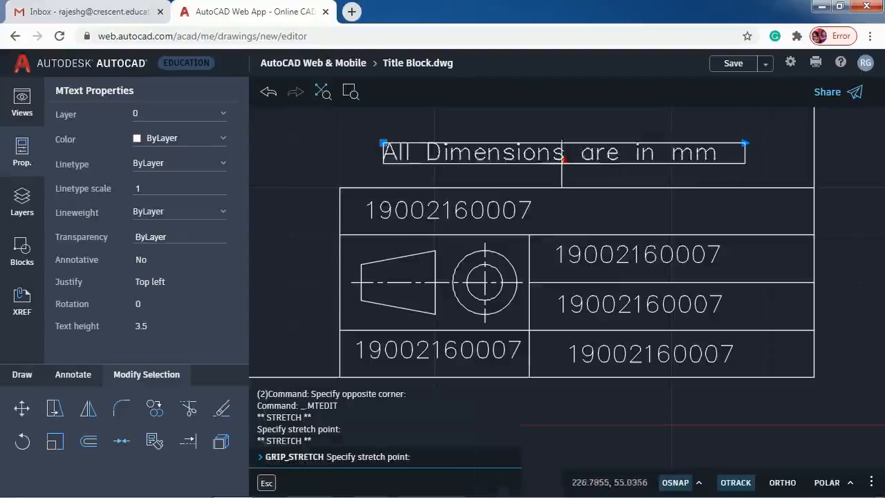
pyautogui.press('Escape')
pyautogui.press('Escape')
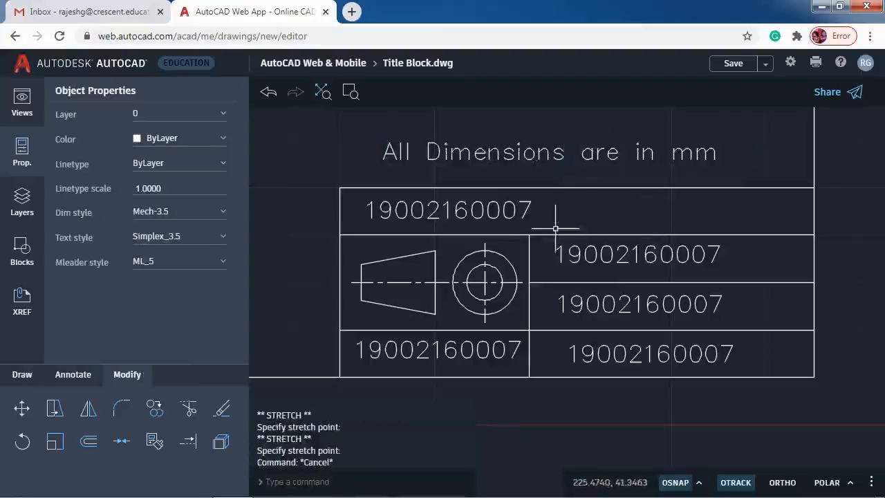
pyautogui.doubleClick(506, 212)
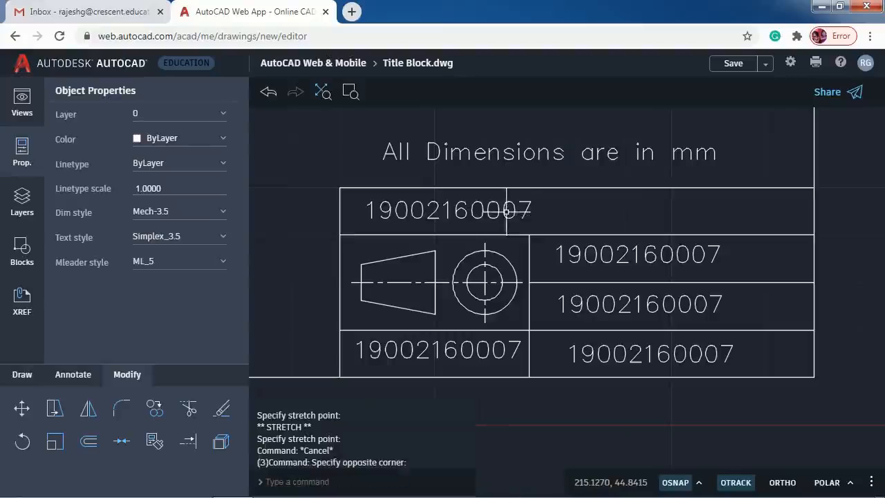
# - Replace the top-row number with the heading 'Orthographic Drawings using AutoCAD'
pyautogui.click(434, 206)
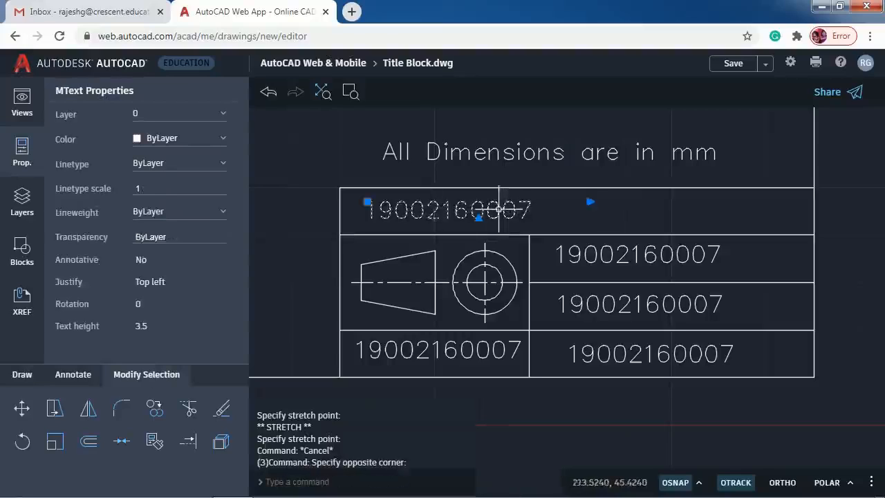
pyautogui.doubleClick(443, 211)
pyautogui.doubleClick(444, 211)
pyautogui.click(493, 211)
pyautogui.click(477, 208)
pyautogui.click(447, 205)
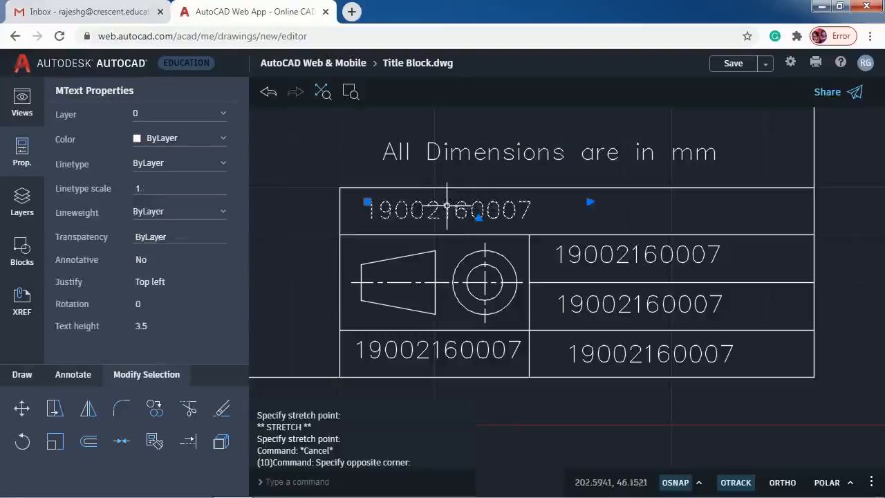
pyautogui.doubleClick(476, 210)
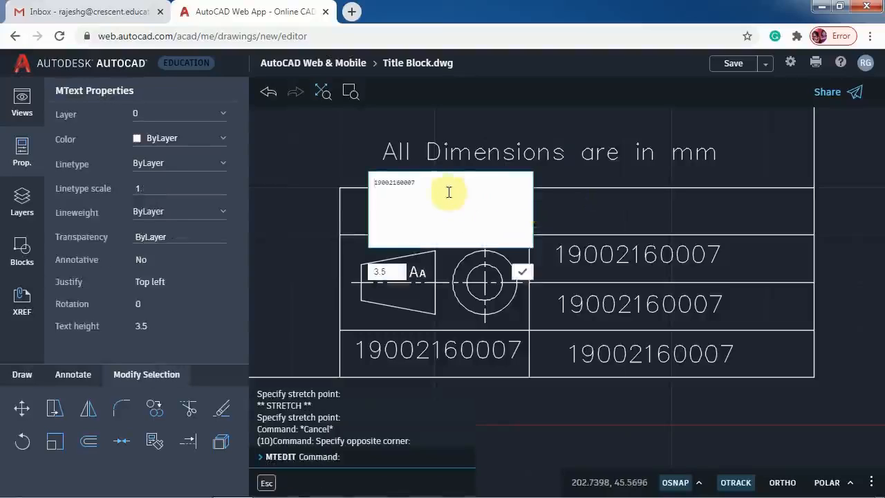
pyautogui.moveTo(342, 189); pyautogui.dragTo(520, 219)
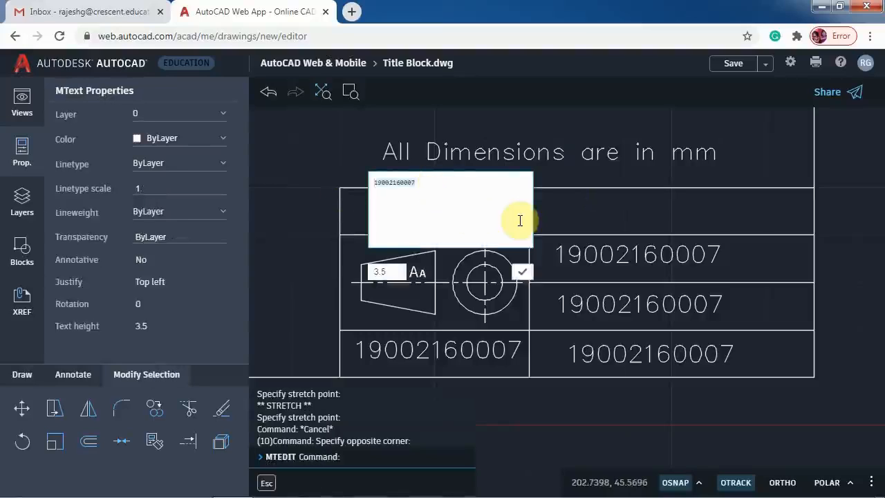
pyautogui.write('SCE')
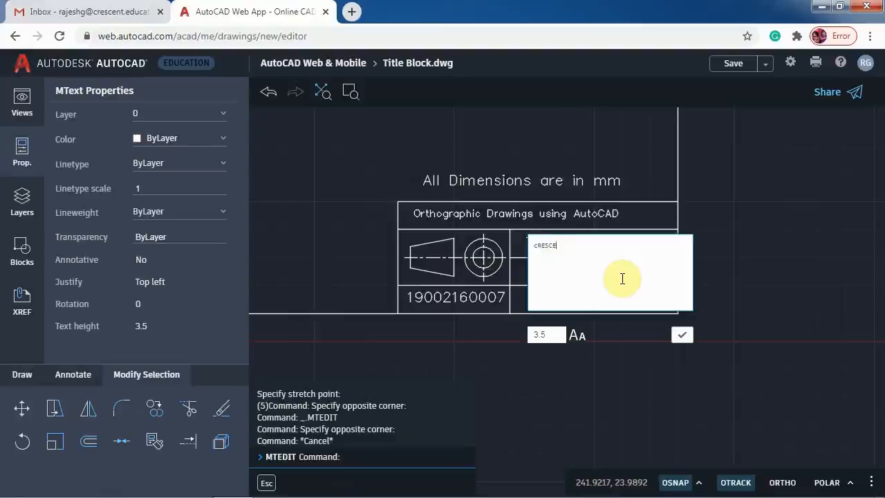
# - Put the college name CRESCENT in the middle-right cell and reopen it to fix capitalisation
pyautogui.click(682, 336)
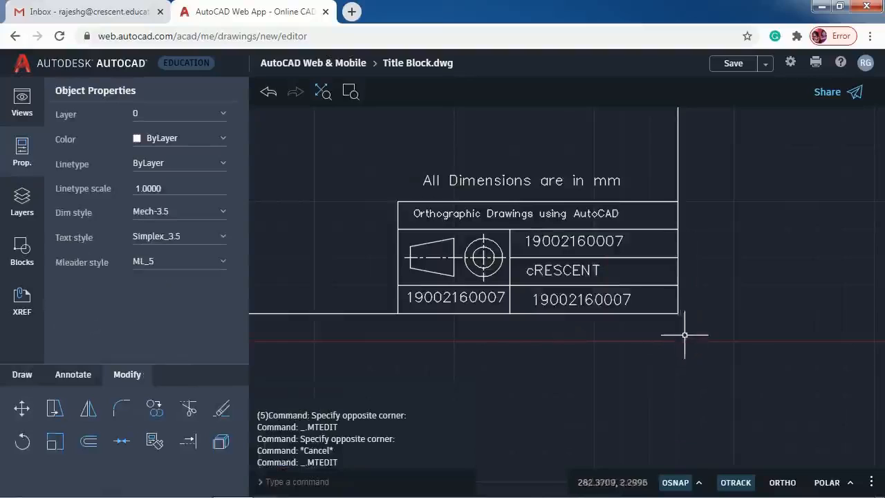
pyautogui.doubleClick(533, 269)
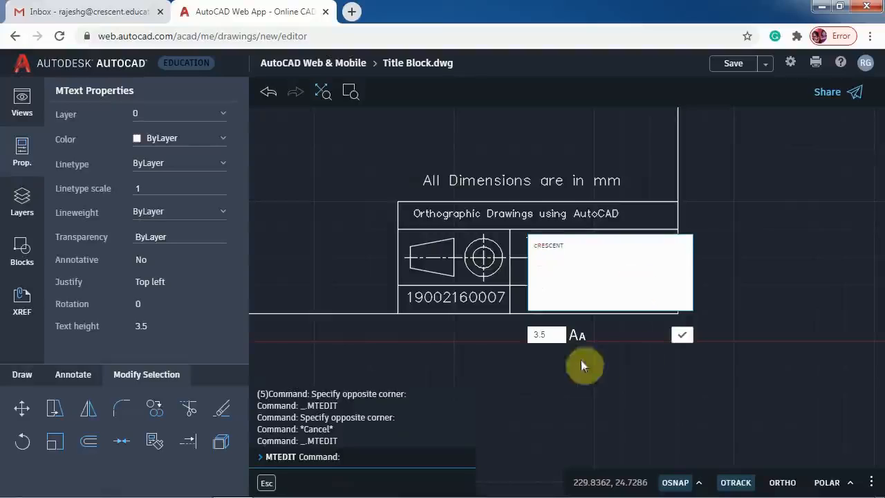
pyautogui.click(682, 336)
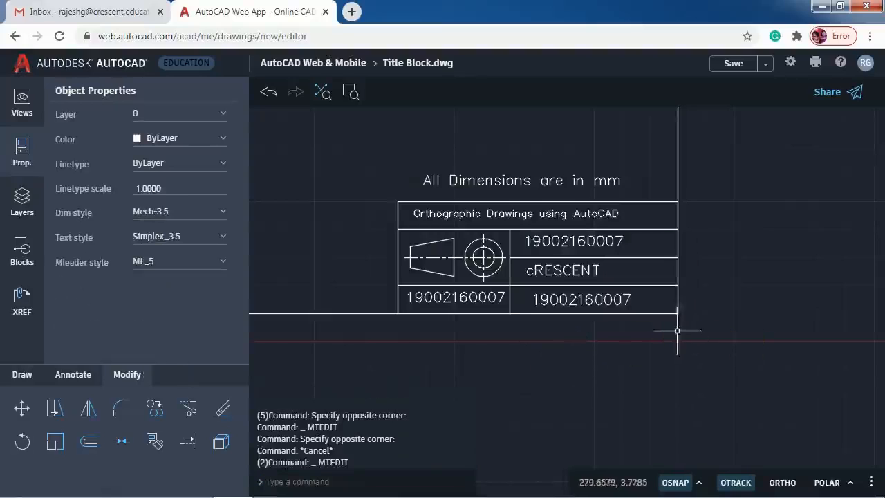
pyautogui.doubleClick(528, 268)
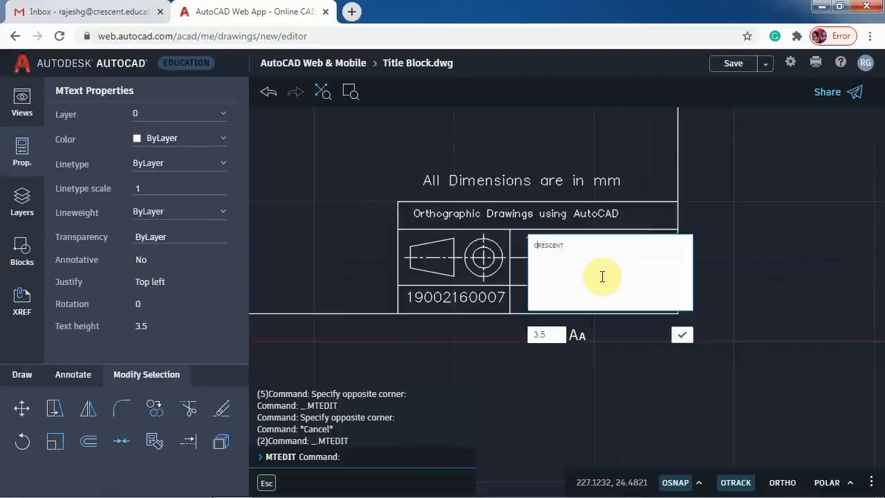
# - Confirm the corrected CRESCENT text and change the lower-right cell to 'EX 5 a'
pyautogui.click(682, 334)
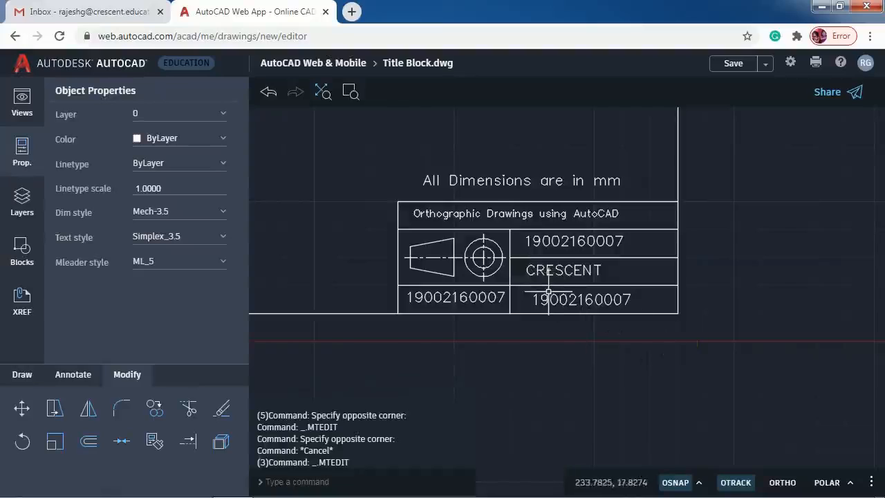
pyautogui.doubleClick(552, 299)
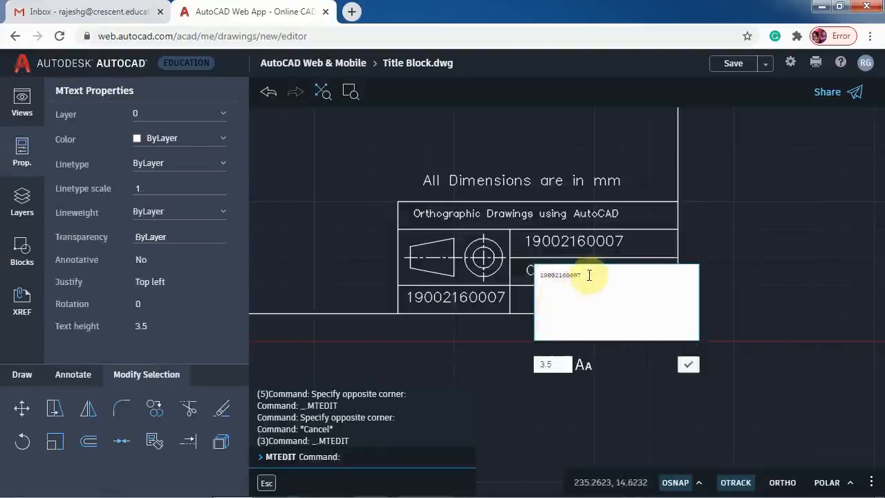
pyautogui.write('EX 5. a')
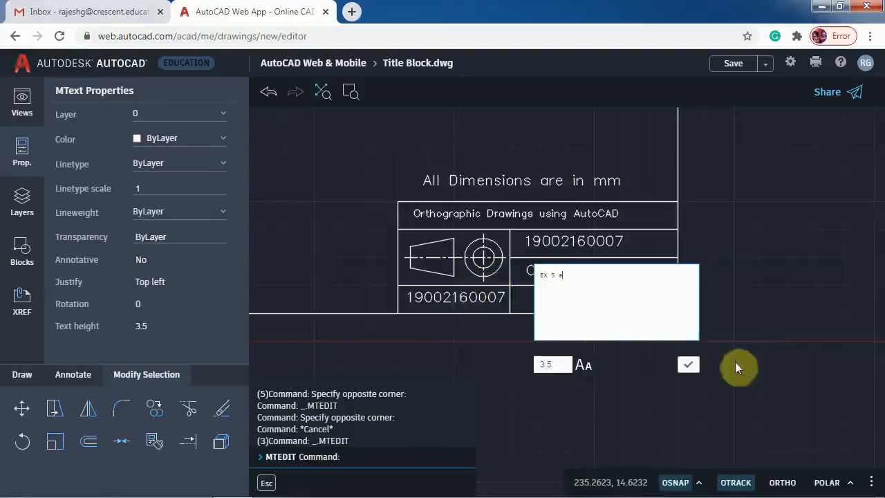
pyautogui.click(690, 365)
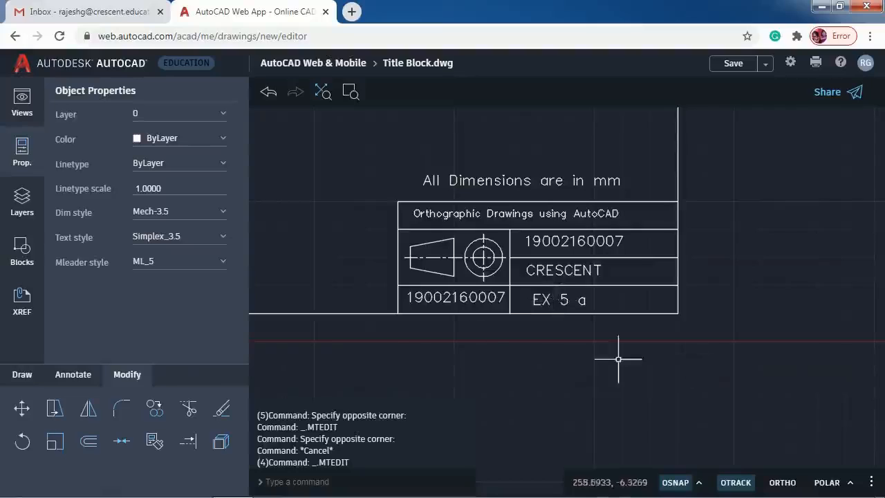
# - Replace the lower-left cell's number with 'SCALE 1:1'
pyautogui.click(470, 299)
pyautogui.doubleClick(470, 299)
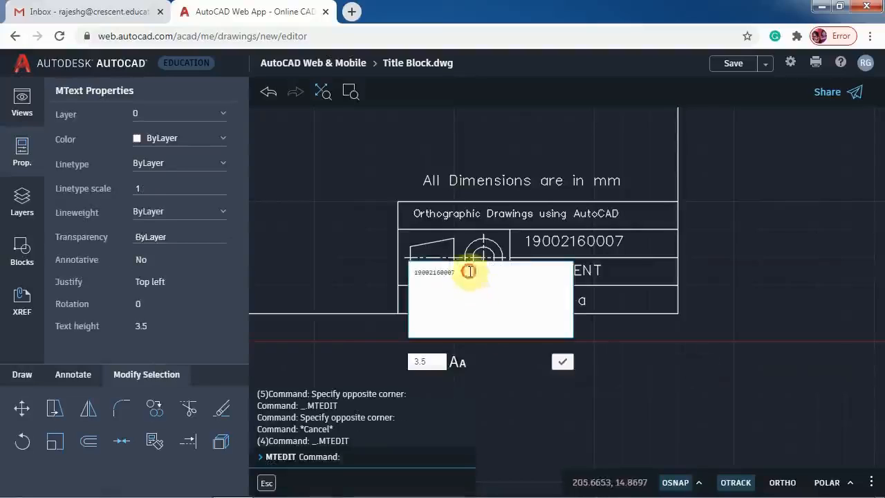
pyautogui.write('scale 1')
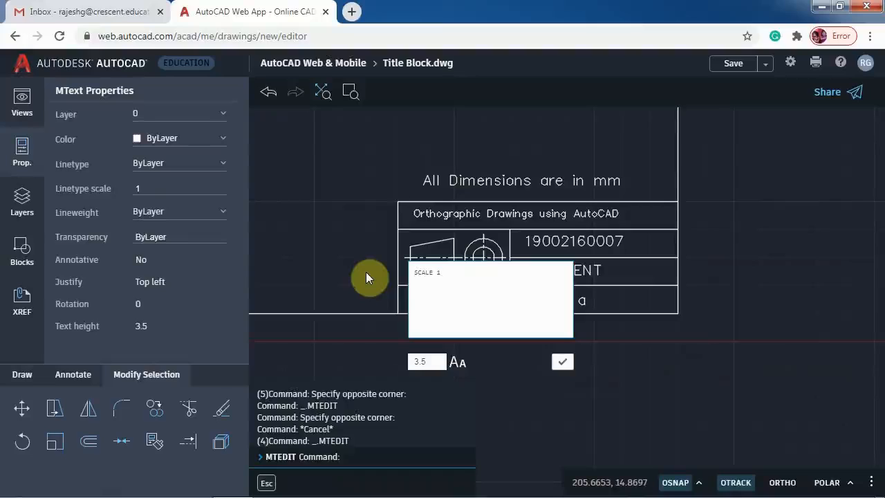
pyautogui.write(':1')
pyautogui.click(564, 361)
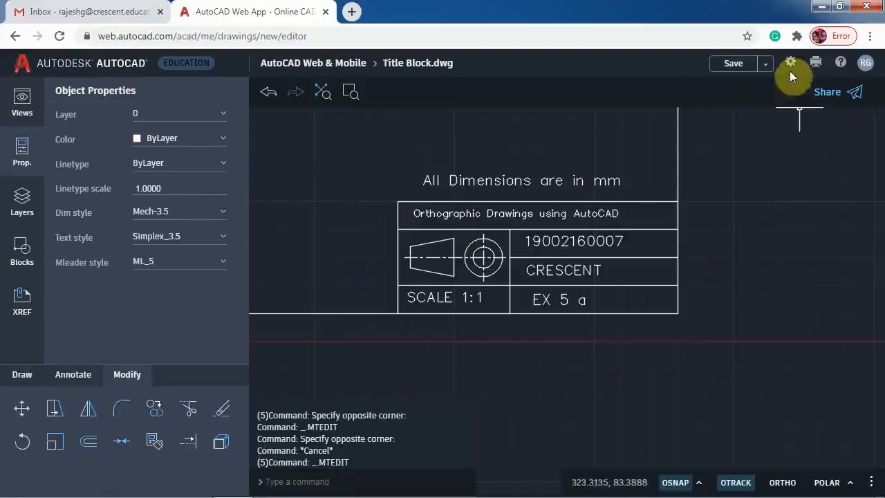
# - Save Title Block.dwg, zoom to extents, and go back to the stored drawings list
pyautogui.click(738, 66)
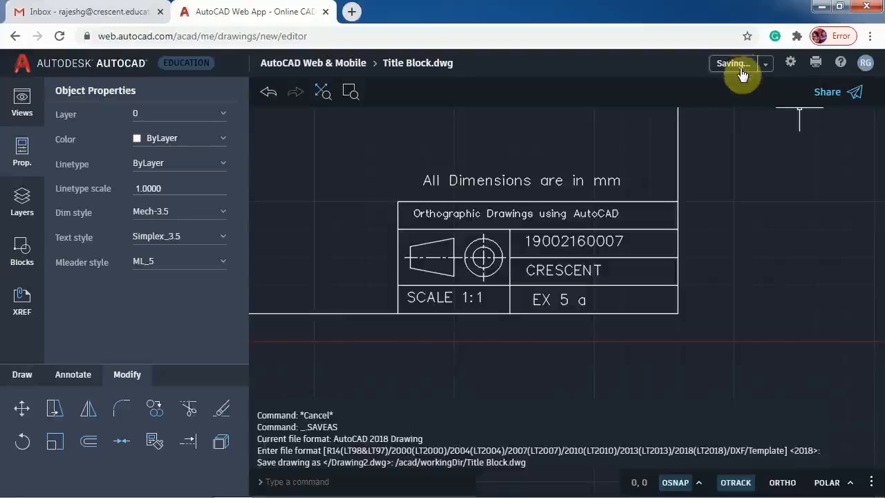
pyautogui.click(796, 218)
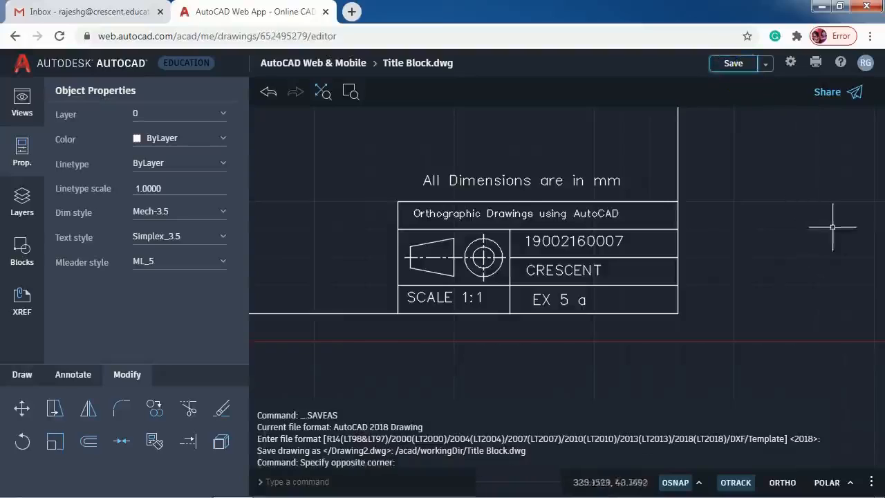
pyautogui.click(322, 92)
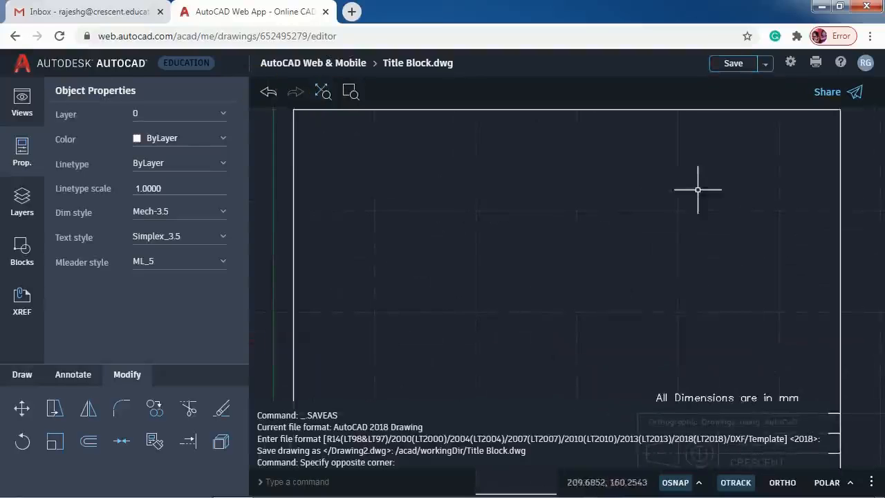
pyautogui.scroll(-1, 657, 191)
pyautogui.scroll(-1, 646, 192)
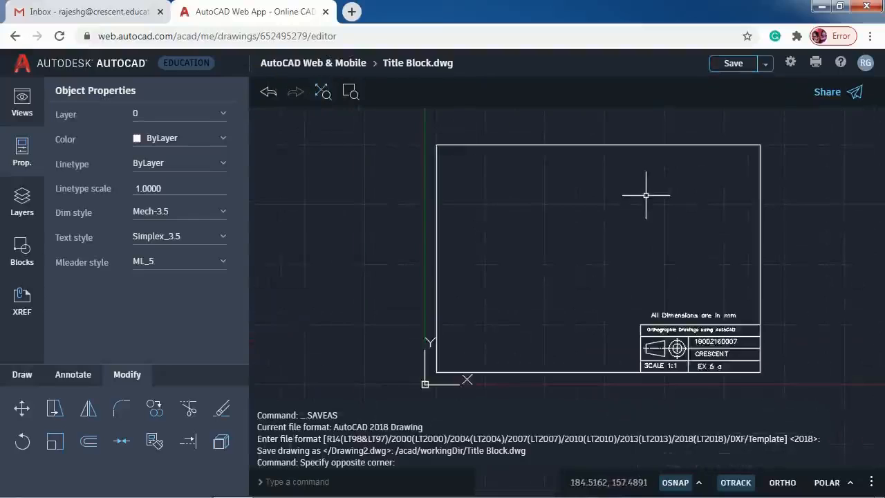
pyautogui.click(341, 63)
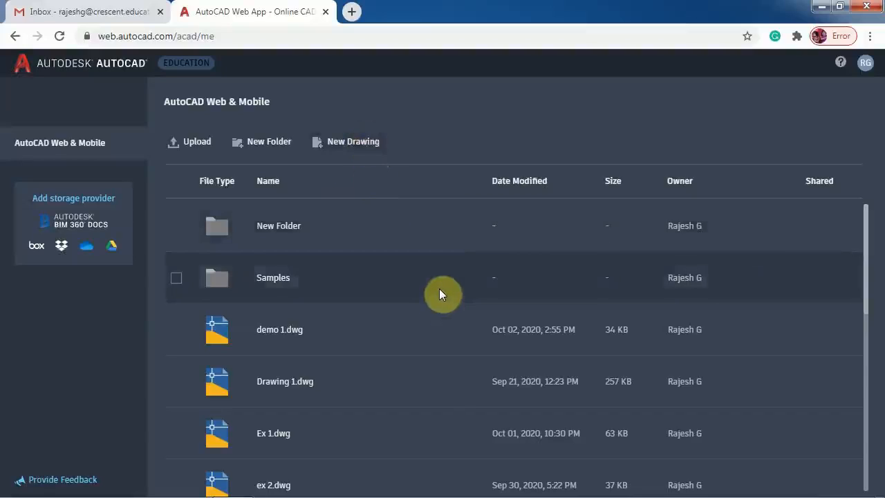
# - Open Ex 5a.dwg and browse stored drawings from the Blocks palette
pyautogui.scroll(-5, 424, 280)
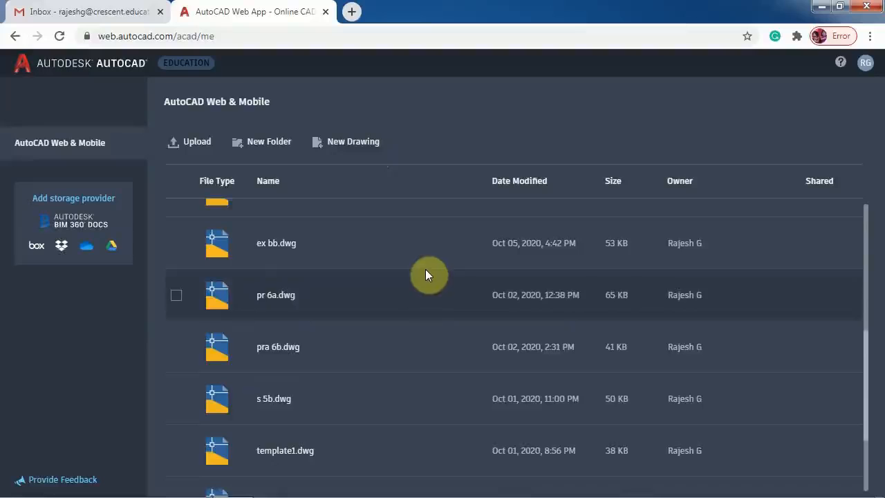
pyautogui.scroll(2, 425, 275)
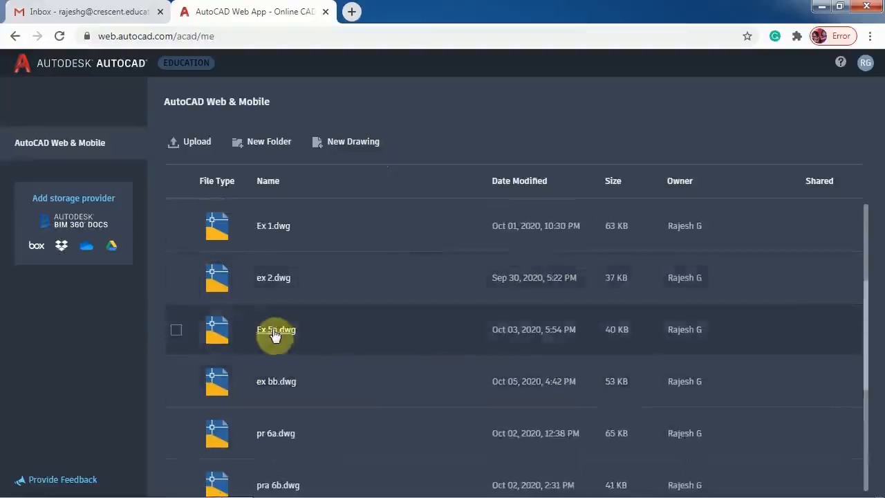
pyautogui.click(275, 330)
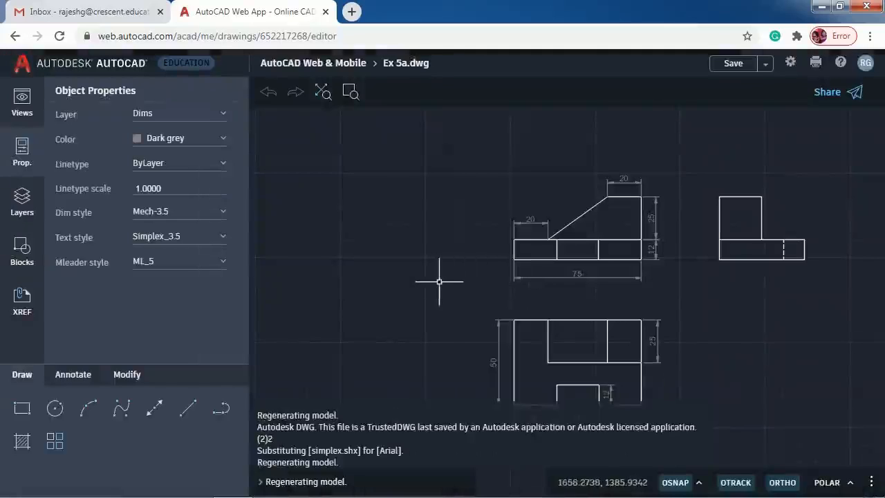
pyautogui.scroll(-2, 439, 281)
pyautogui.scroll(1, 439, 282)
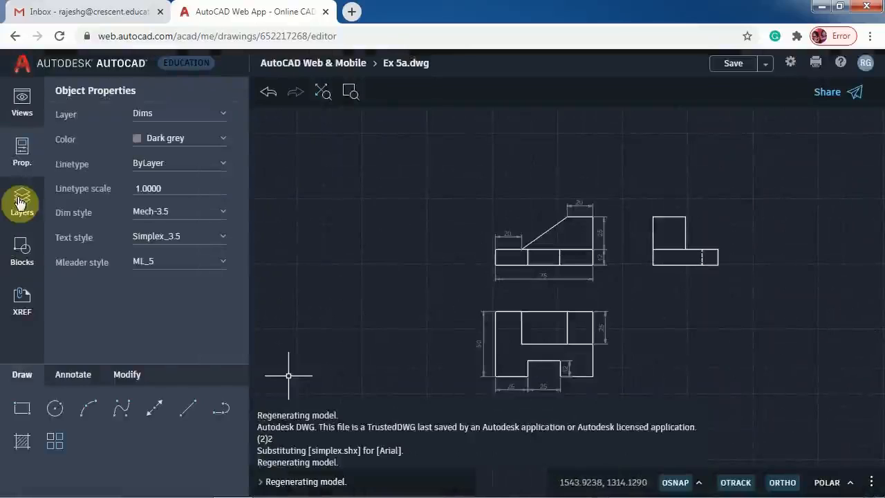
pyautogui.click(22, 250)
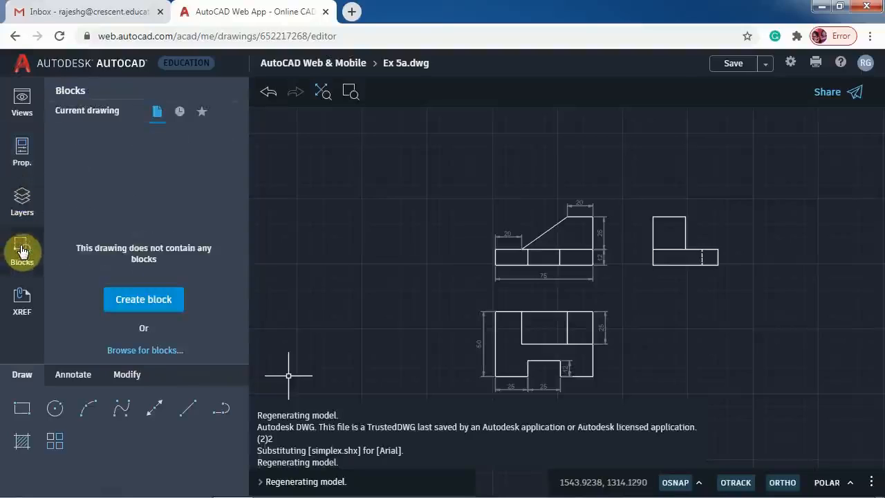
pyautogui.click(165, 351)
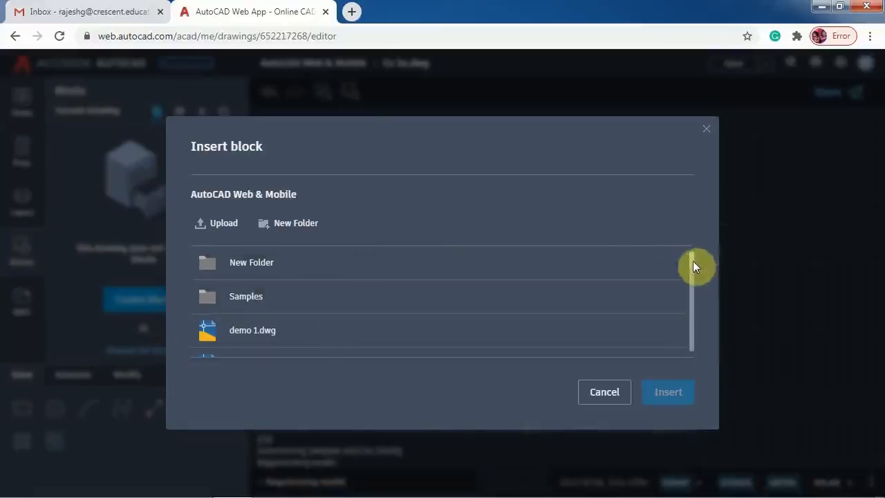
# - Insert Title Block.dwg as a block, placing its border around the three orthographic views
pyautogui.scroll(-3, 693, 261)
pyautogui.scroll(-5, 690, 279)
pyautogui.scroll(-5, 694, 309)
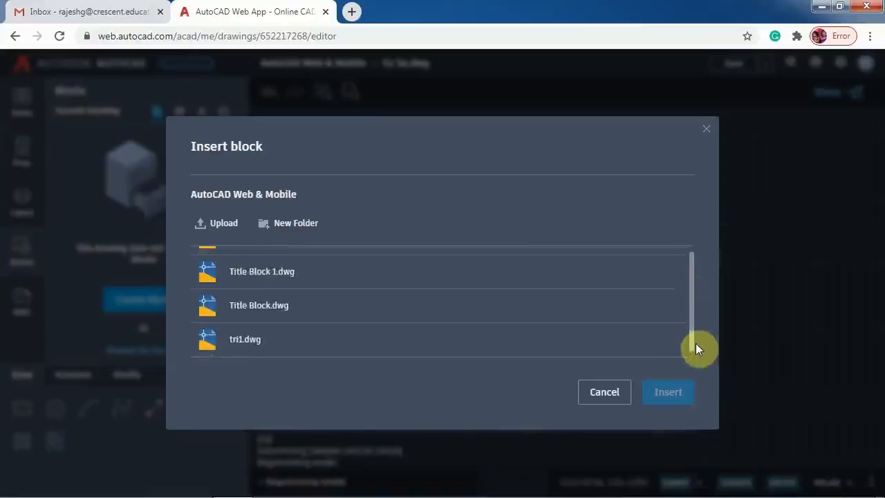
pyautogui.click(273, 315)
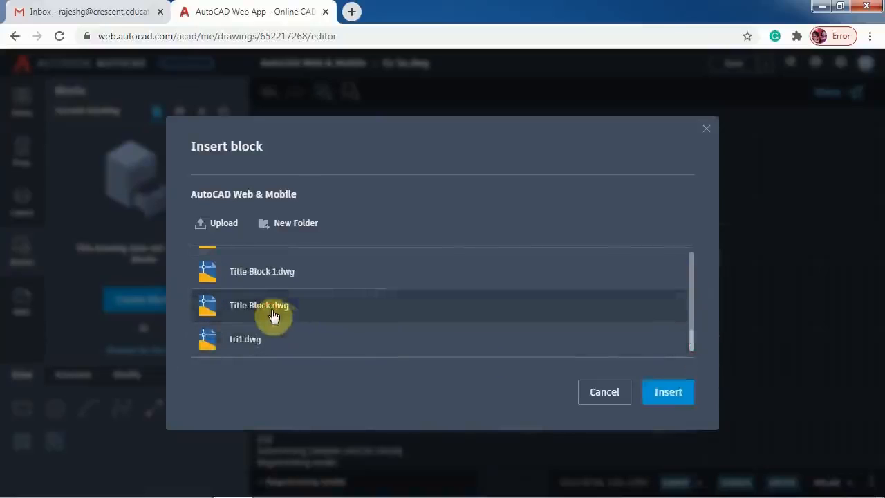
pyautogui.click(668, 393)
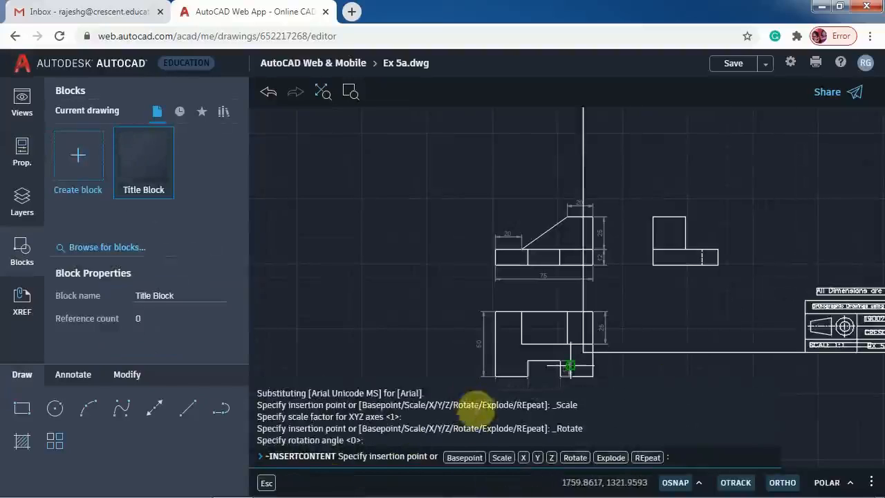
pyautogui.scroll(-3, 507, 360)
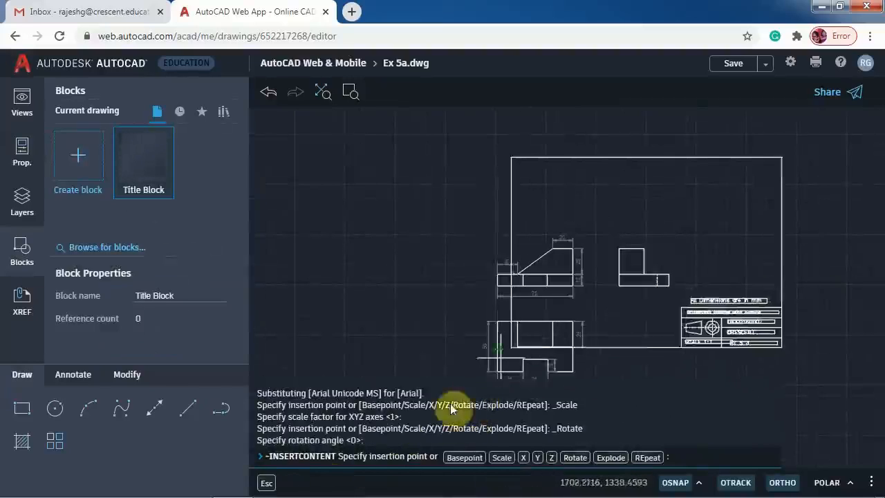
pyautogui.scroll(-2, 502, 384)
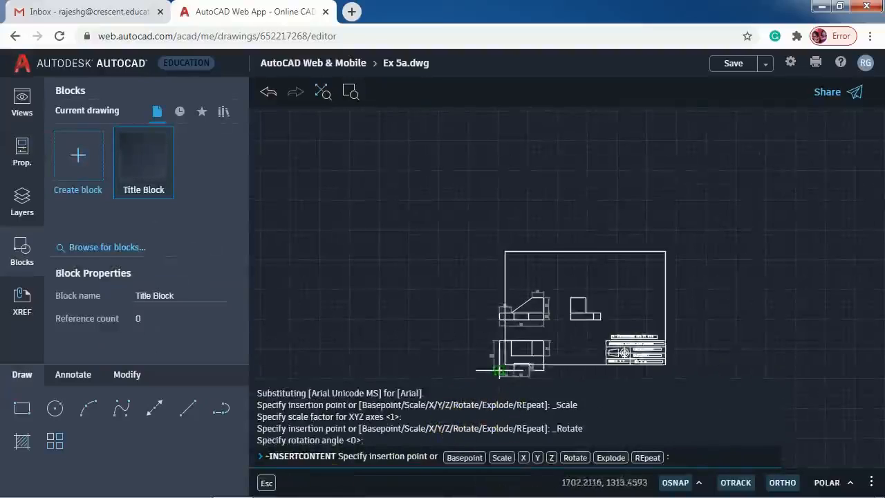
pyautogui.moveTo(592, 331); pyautogui.dragTo(586, 220, button='middle')
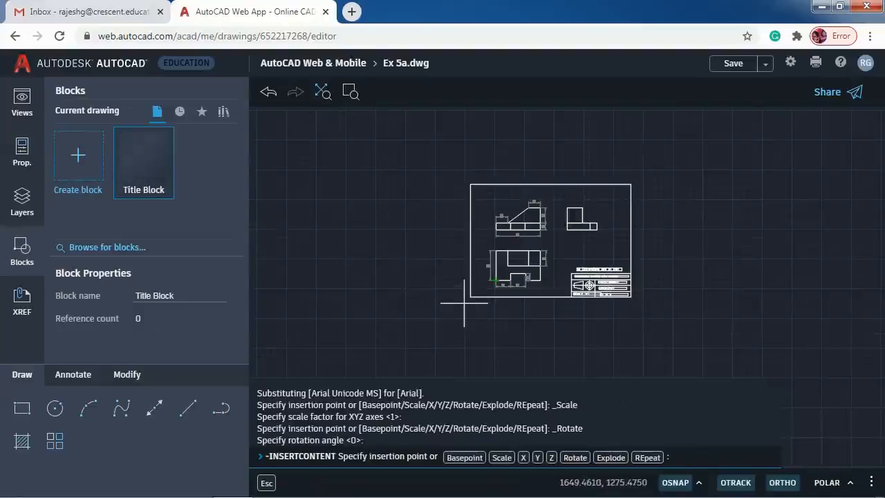
pyautogui.click(464, 302)
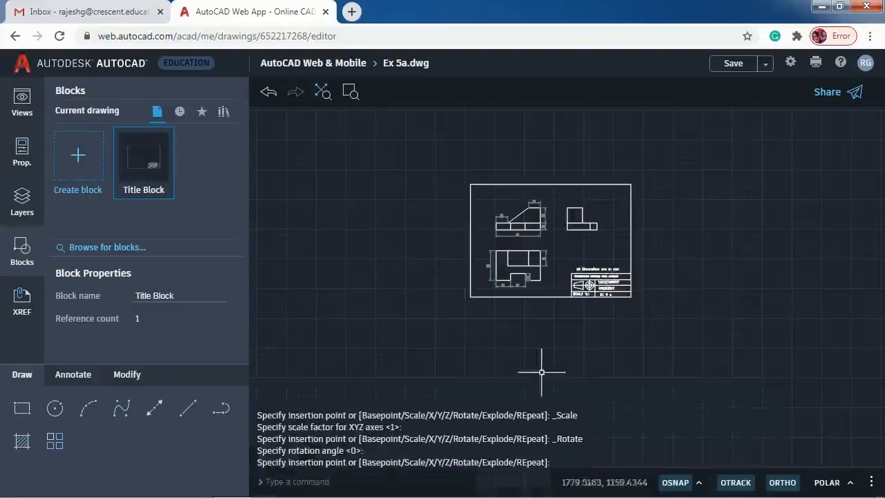
# - Zoom to extents, add a 'FRONT VIEW' multiline label above the front view, and select it
pyautogui.click(321, 91)
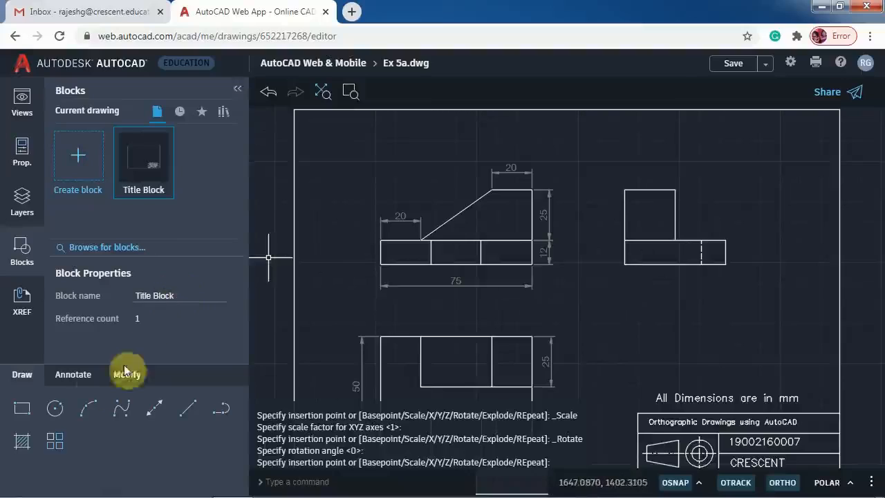
pyautogui.click(74, 377)
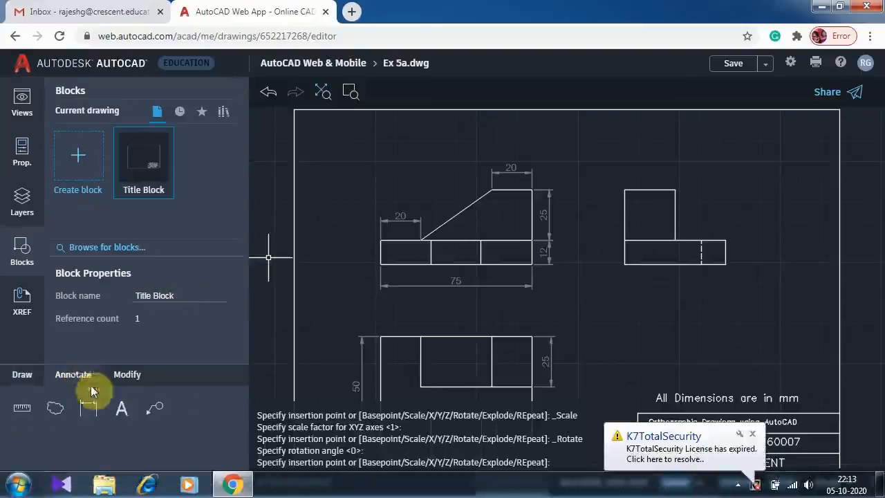
pyautogui.click(117, 409)
pyautogui.click(420, 125)
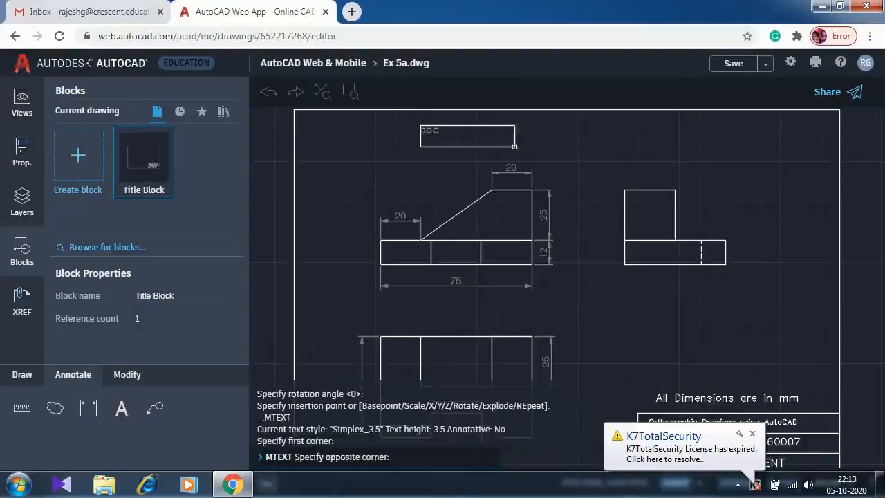
pyautogui.click(513, 144)
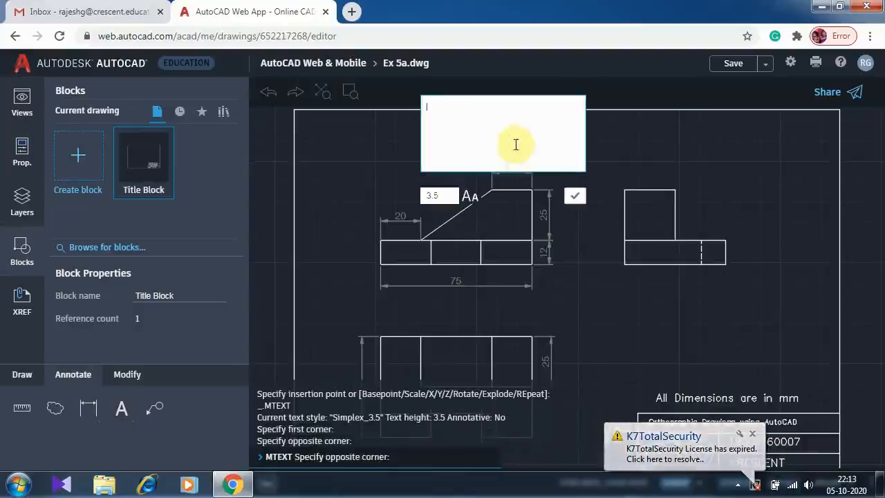
pyautogui.write('F')
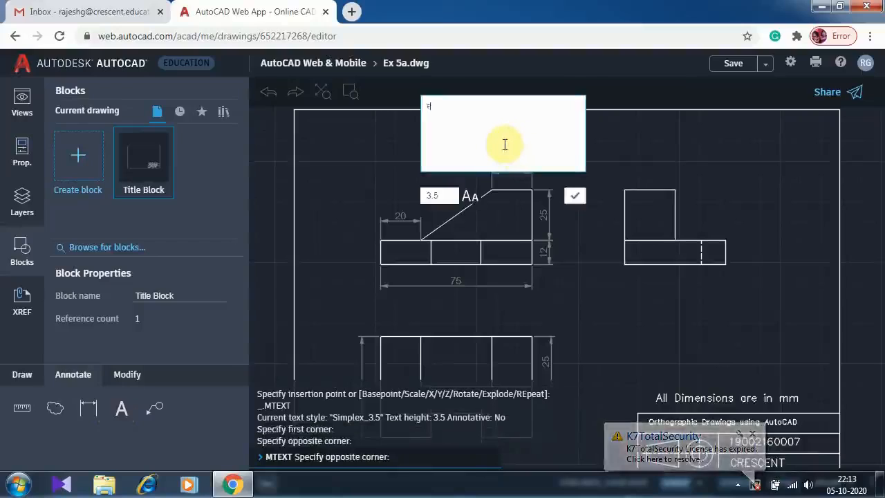
pyautogui.write('RONT V')
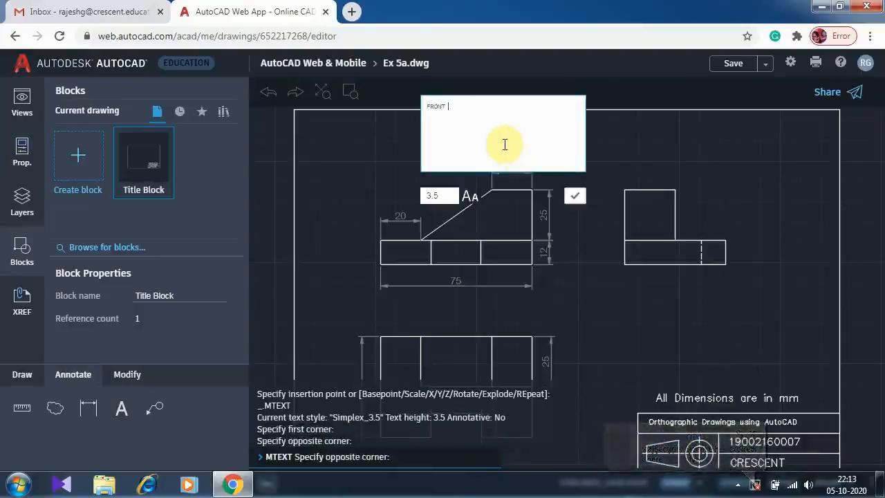
pyautogui.write('IEW')
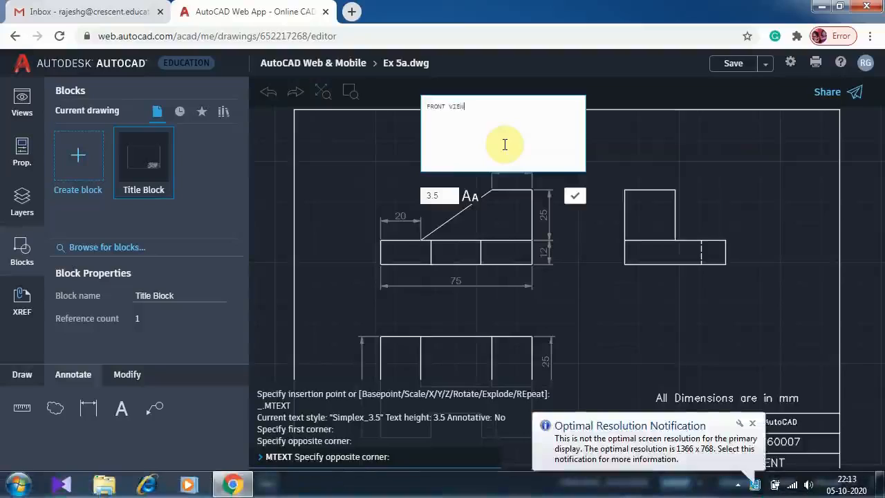
pyautogui.click(575, 197)
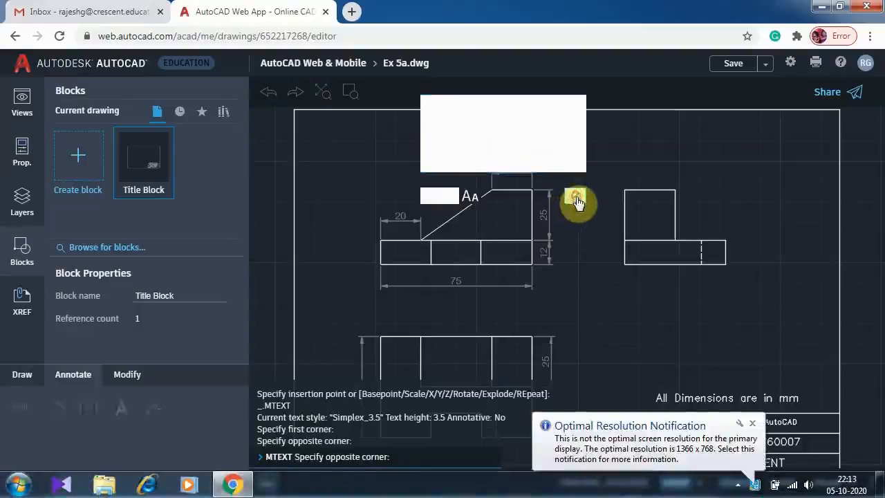
pyautogui.click(453, 129)
pyautogui.click(183, 118)
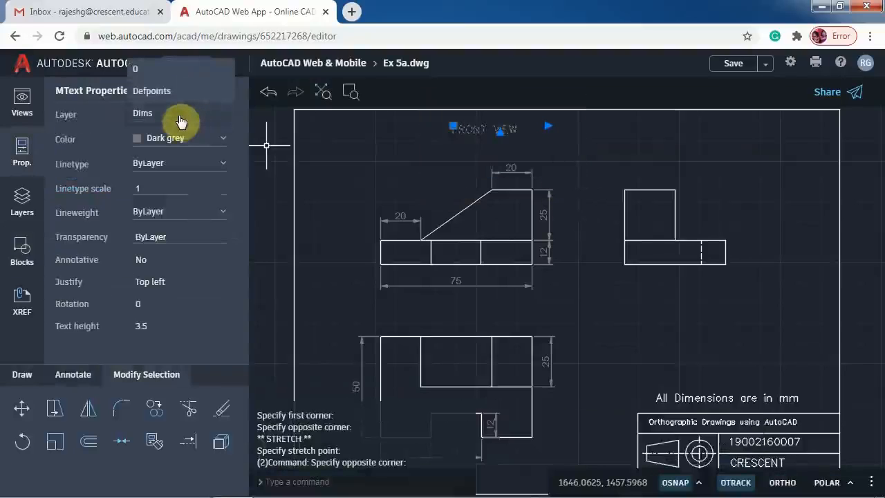
# - Set the FRONT VIEW label's layer to 0 and colour to ByLayer, then deselect it
pyautogui.click(170, 75)
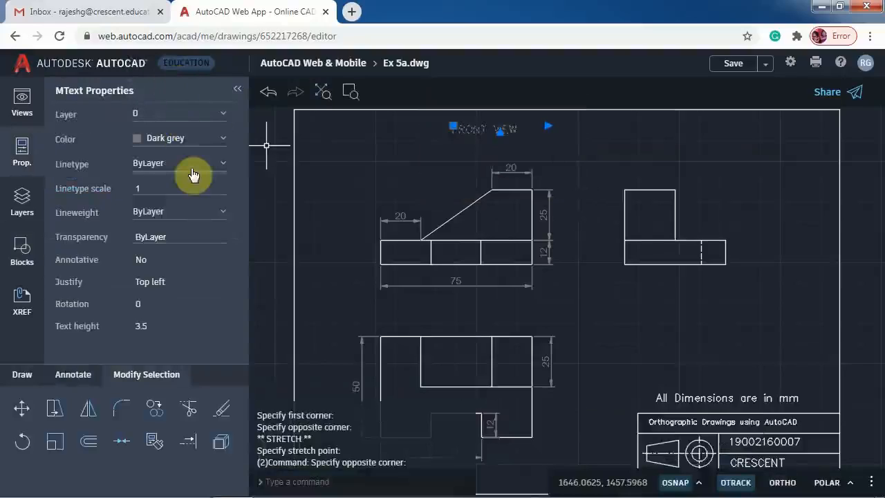
pyautogui.click(213, 144)
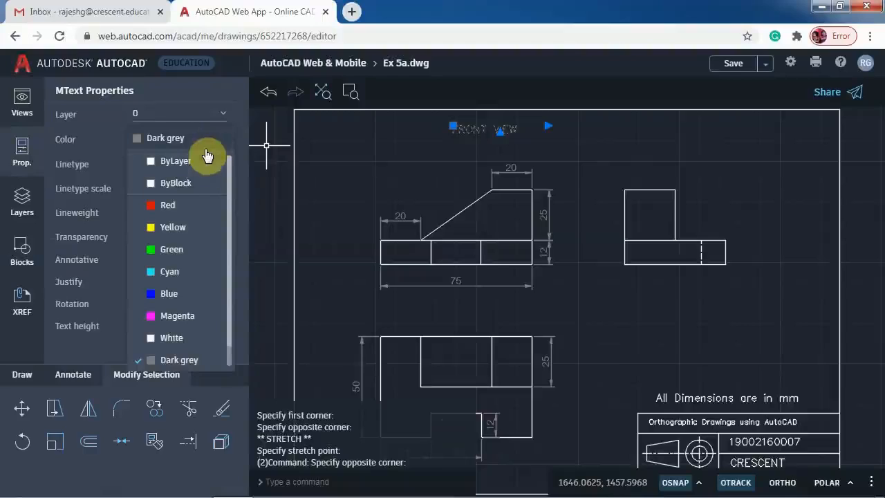
pyautogui.click(198, 168)
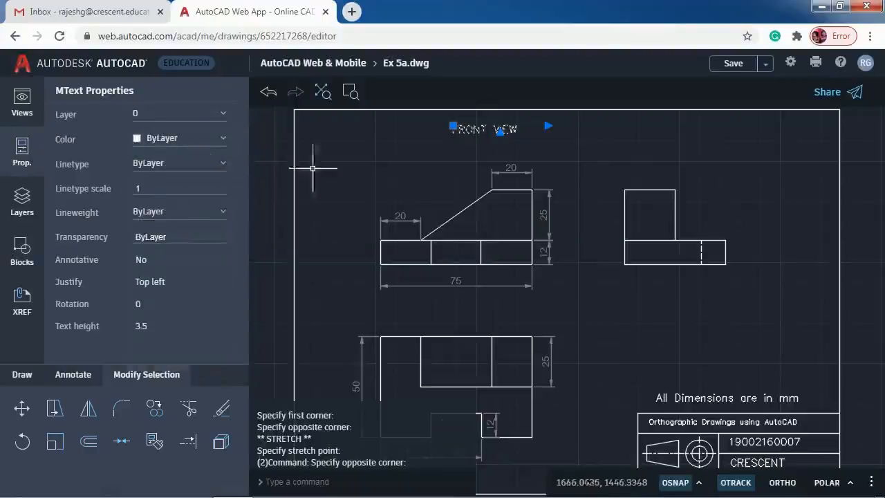
pyautogui.click(372, 156)
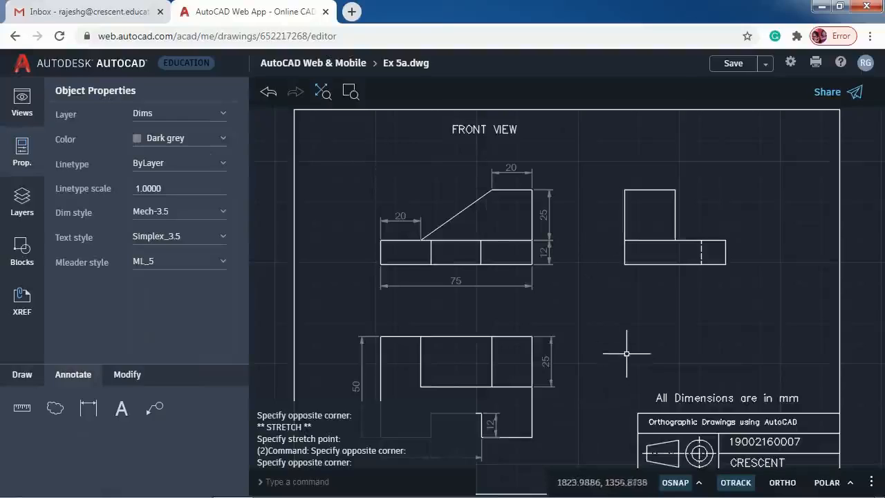
# - Copy the FRONT VIEW label to above the side view and below the lower view
pyautogui.click(455, 129)
pyautogui.click(154, 410)
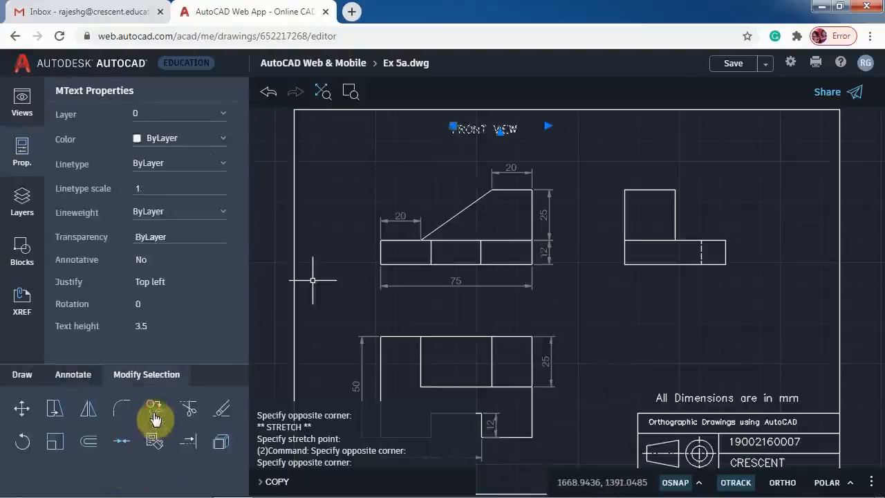
pyautogui.click(484, 129)
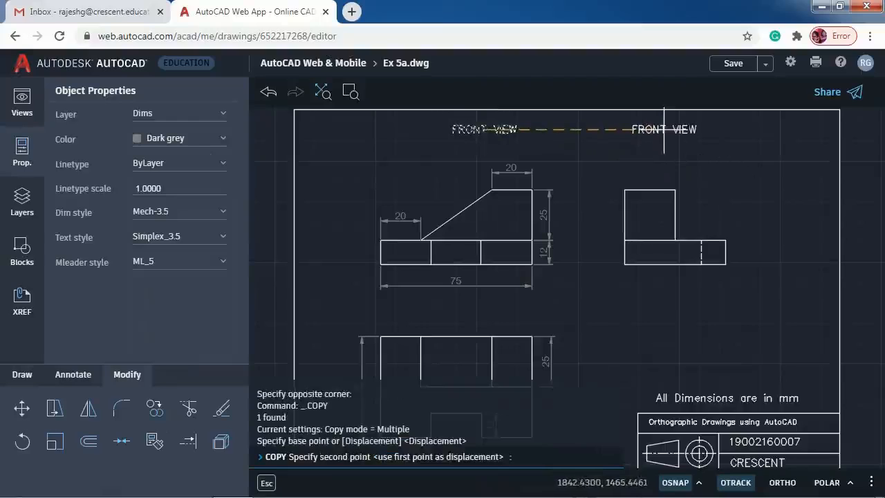
pyautogui.click(664, 129)
pyautogui.scroll(-3, 615, 276)
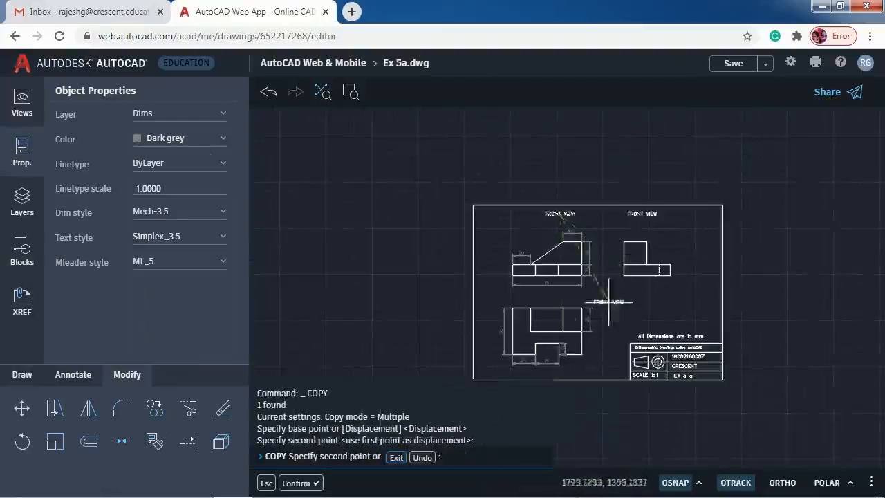
pyautogui.click(548, 371)
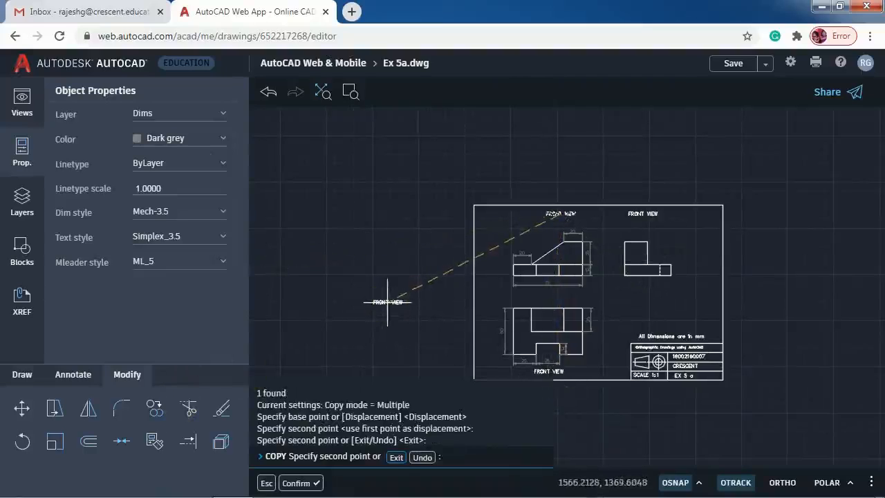
pyautogui.press('Escape')
pyautogui.press('Escape')
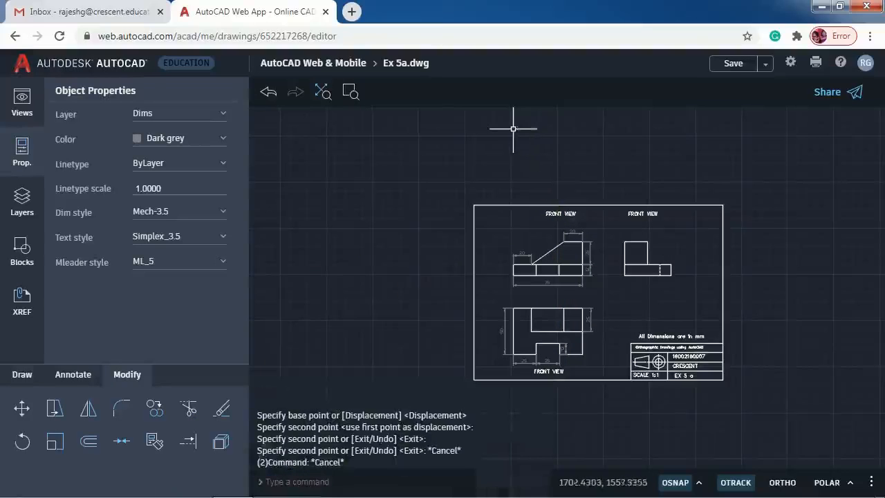
# - Zoom in on the label copy below the lower view
pyautogui.moveTo(609, 298); pyautogui.dragTo(584, 247, button='middle')
pyautogui.click(345, 95)
pyautogui.click(461, 264)
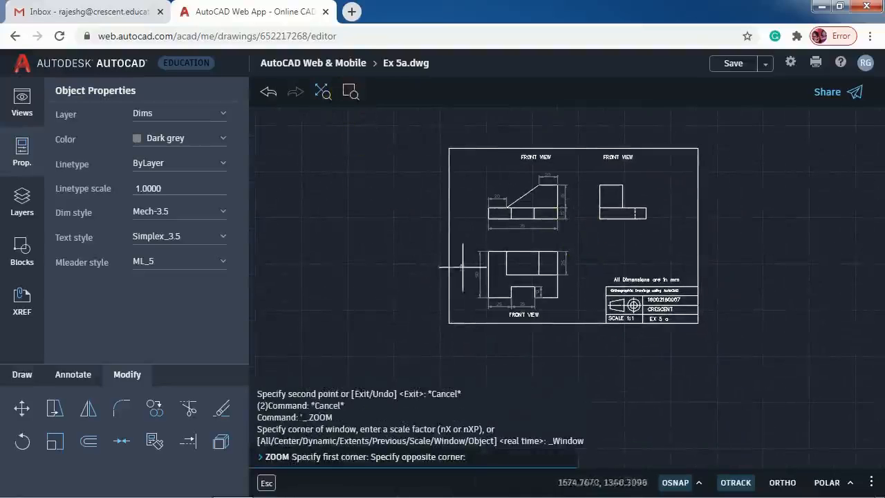
pyautogui.click(607, 365)
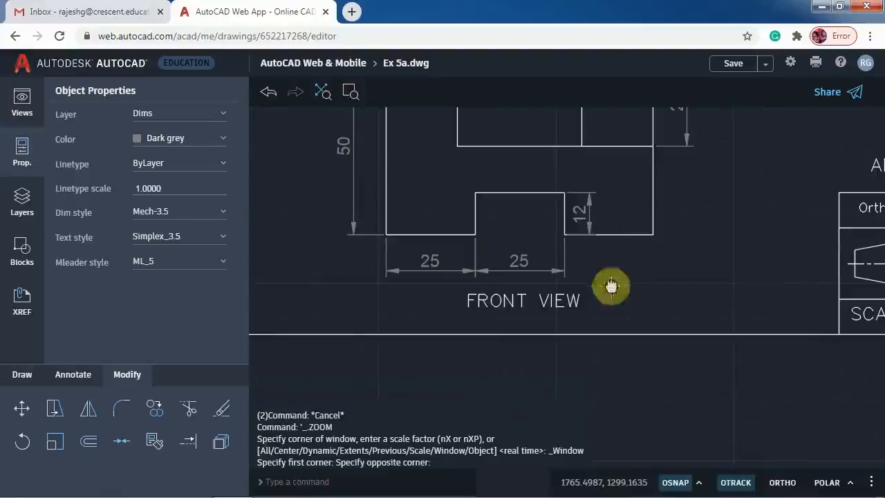
# - Edit the lower label copy so it reads TOP VIEW
pyautogui.doubleClick(492, 300)
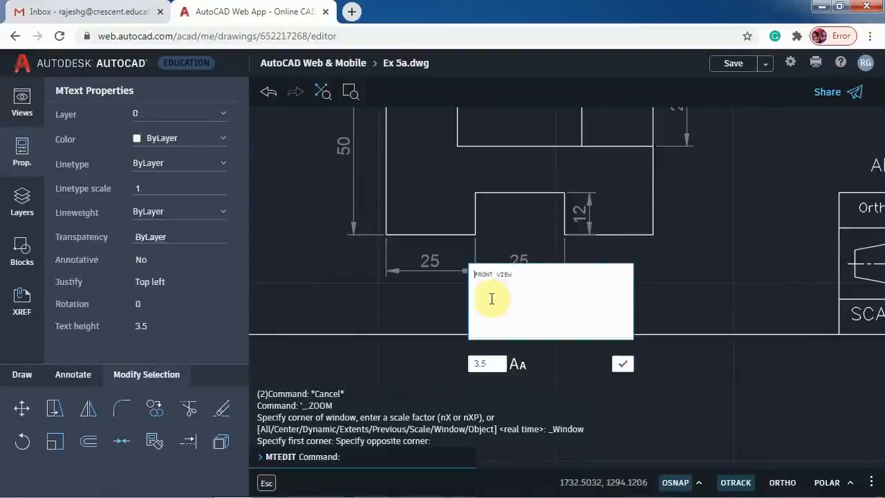
pyautogui.click(480, 275)
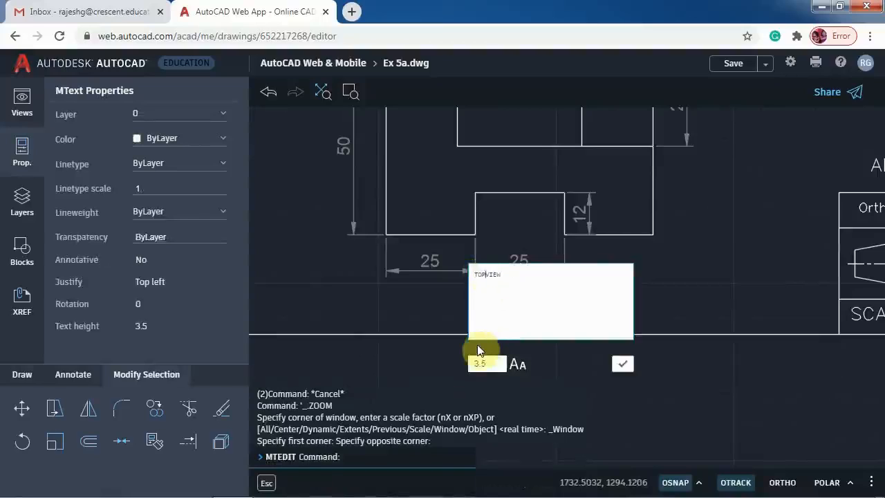
pyautogui.click(623, 364)
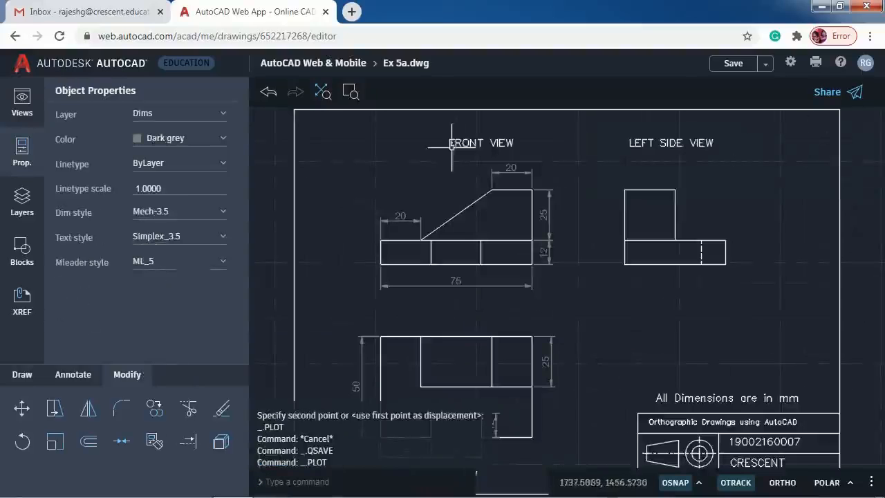
# - Zoom to the full drawing extents and save Ex 5a.dwg
pyautogui.scroll(-3, 493, 188)
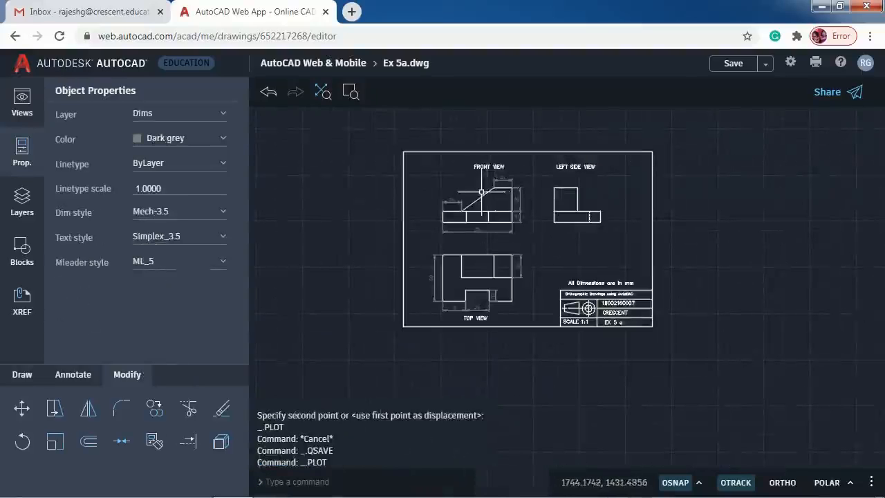
pyautogui.click(322, 92)
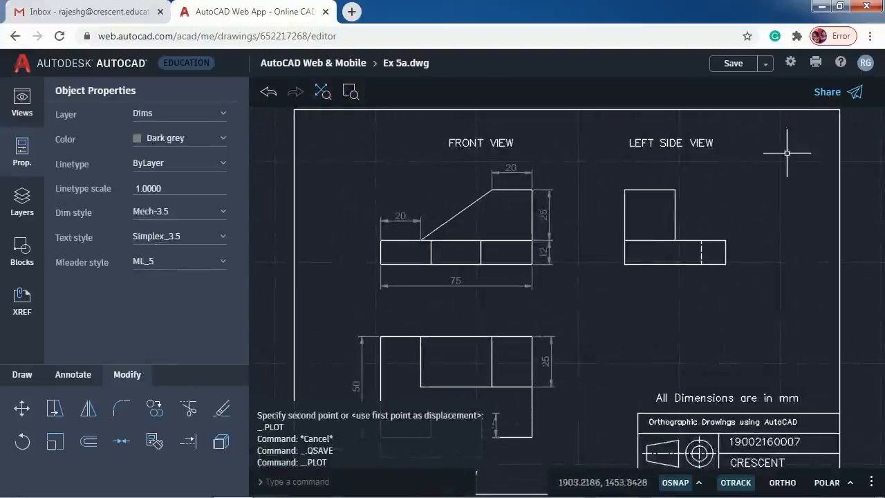
pyautogui.click(733, 64)
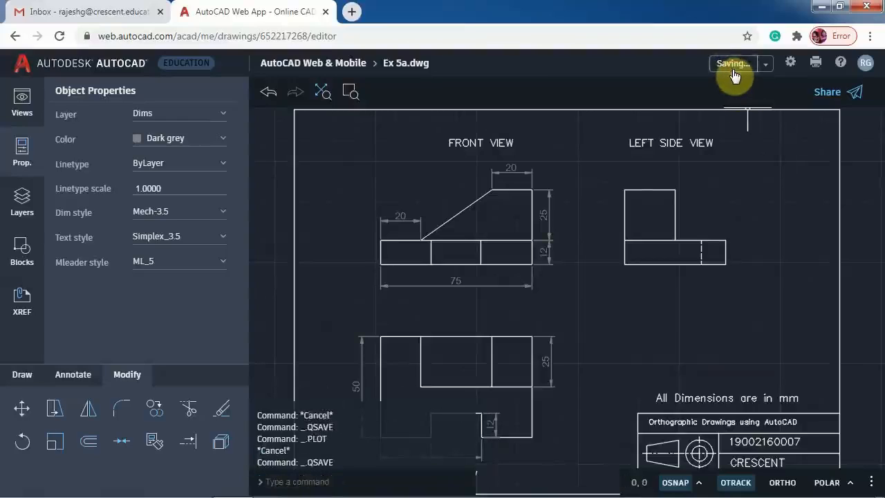
# - Plot to PDF using acad.ctb plot style on ISO A4 paper
pyautogui.click(811, 69)
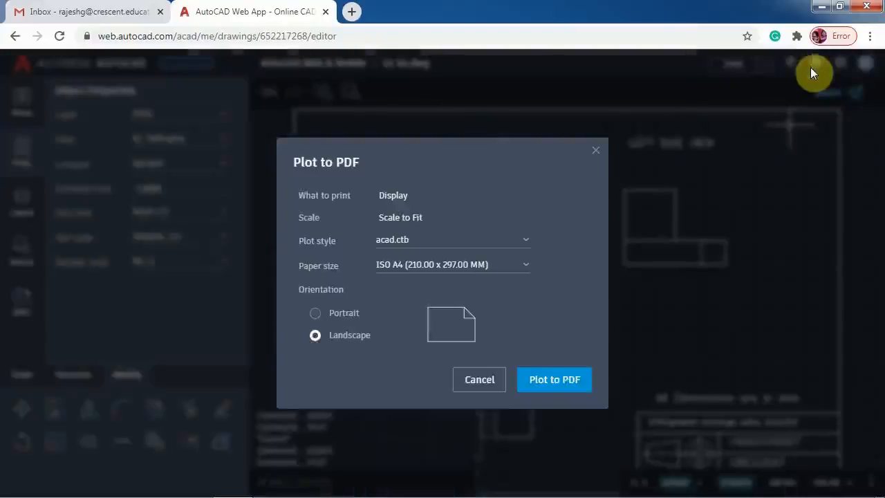
pyautogui.click(393, 240)
pyautogui.click(392, 241)
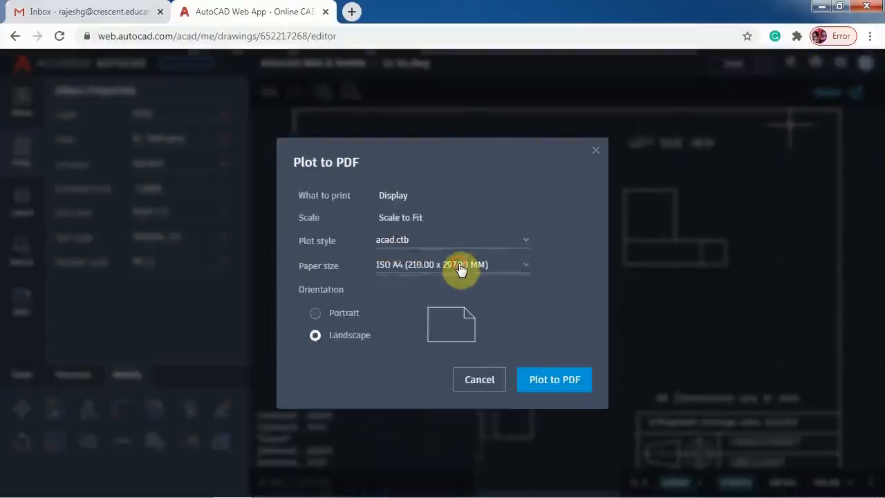
pyautogui.click(461, 270)
pyautogui.scroll(-4, 526, 434)
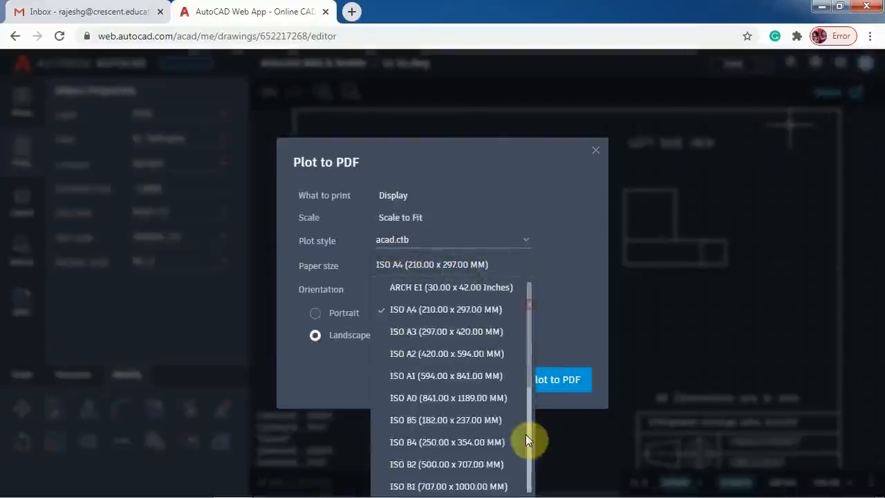
pyautogui.scroll(4, 533, 401)
pyautogui.scroll(-2, 497, 377)
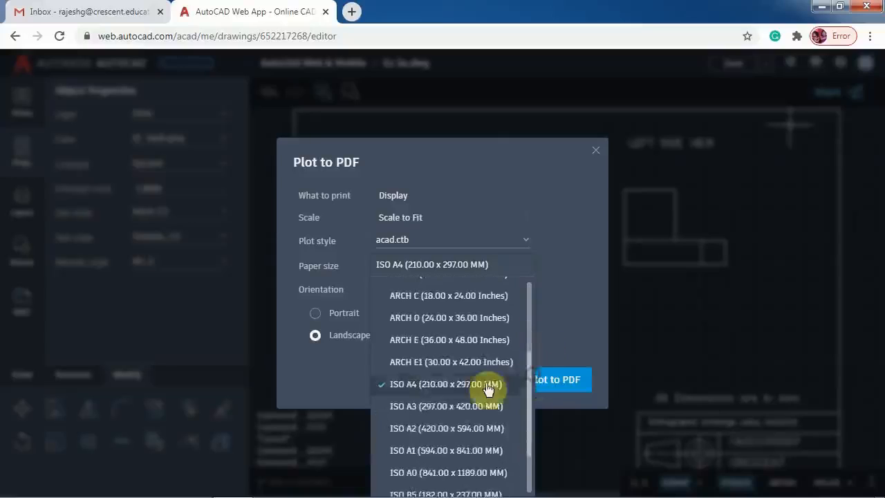
pyautogui.click(438, 387)
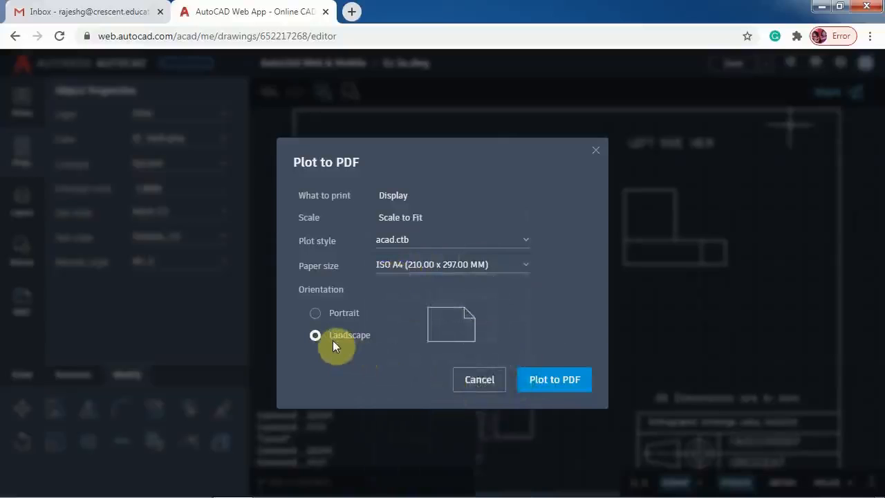
pyautogui.click(558, 382)
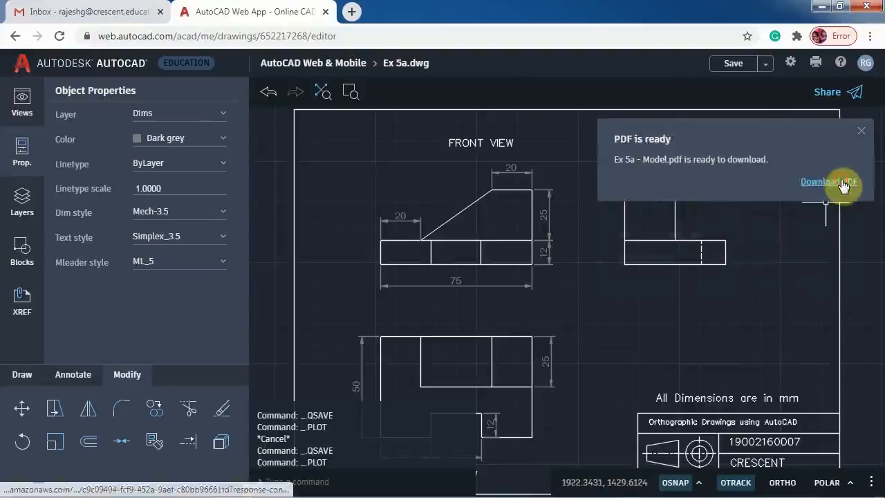
# - Download the plotted PDF and open it in the browser
pyautogui.click(844, 183)
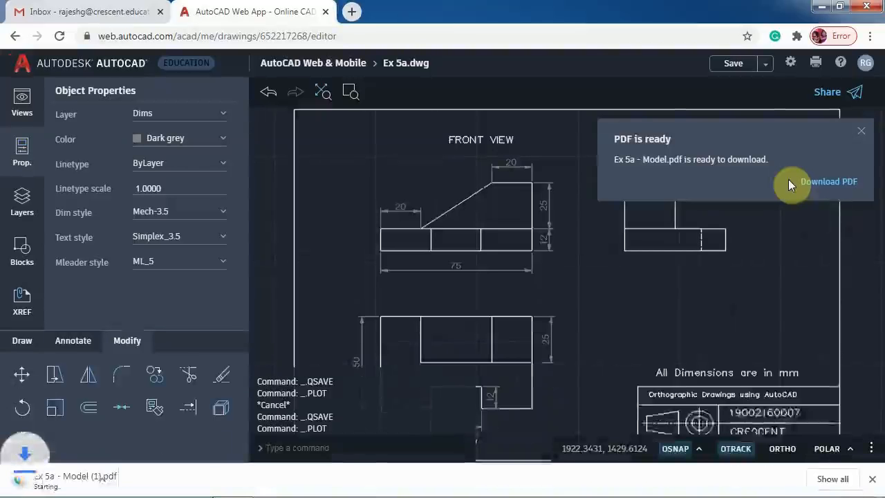
pyautogui.click(69, 475)
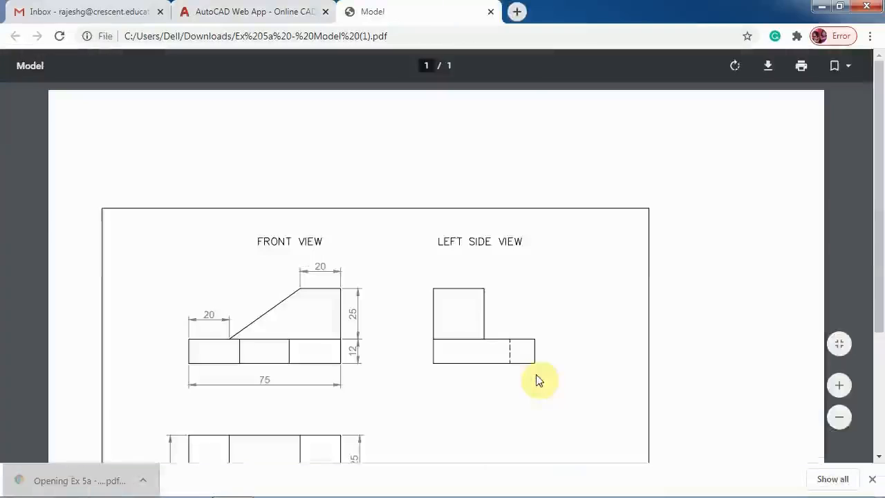
pyautogui.scroll(-2, 587, 352)
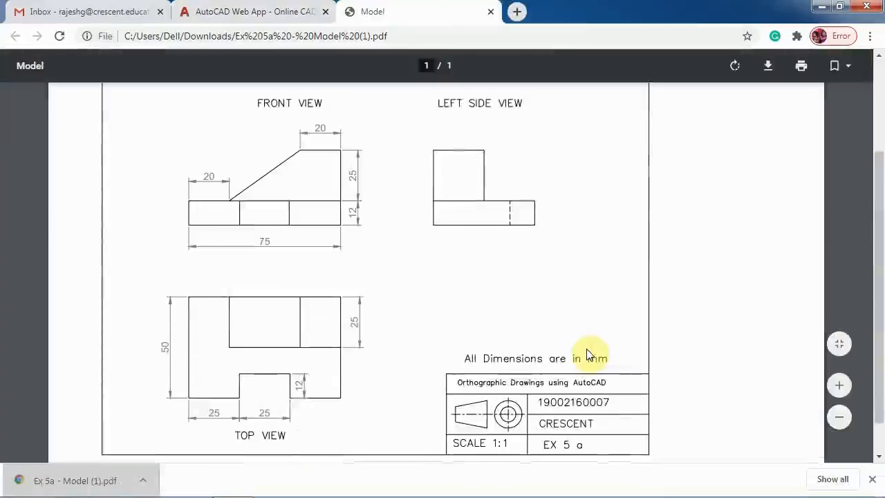